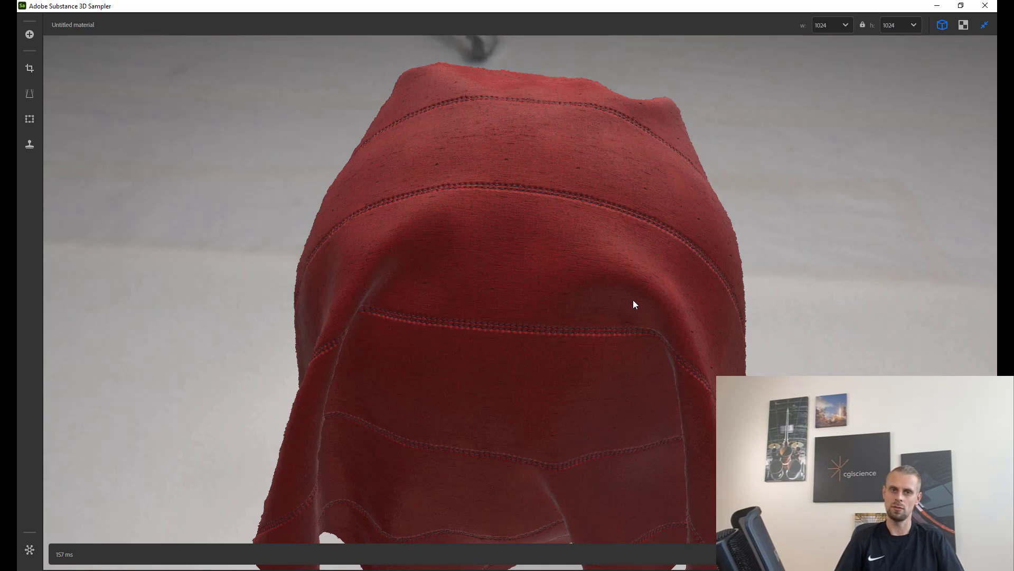
{"action": "left_click_drag", "start_coordinate": [625, 299], "coordinate": [696, 208]}
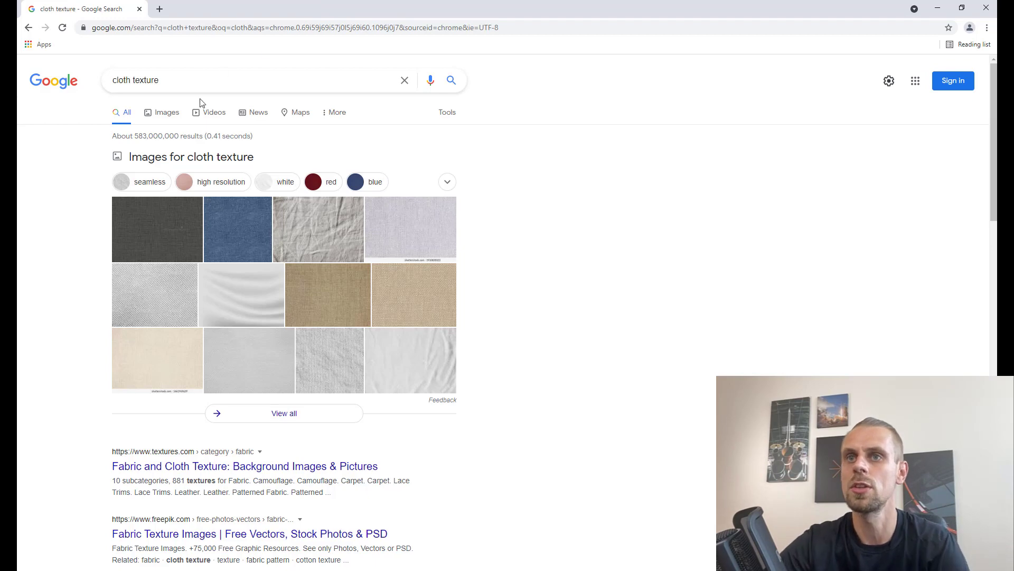
- Browse the image results for "cloth texture" and preview the linen and white cotton fabric textures
{"action": "left_click", "coordinate": [167, 112]}
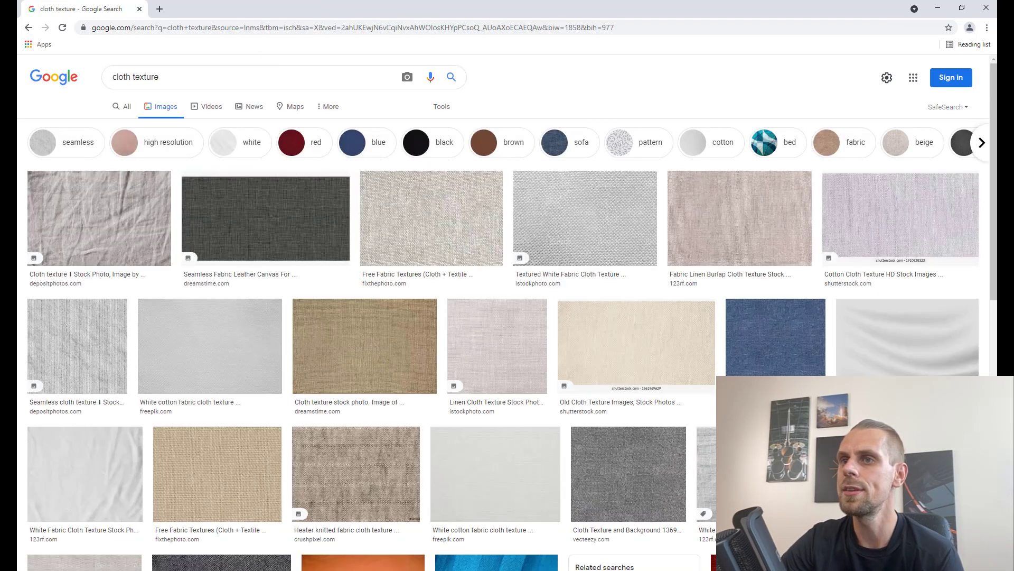
{"action": "scroll", "coordinate": [385, 403], "scroll_direction": "down", "scroll_amount": 3}
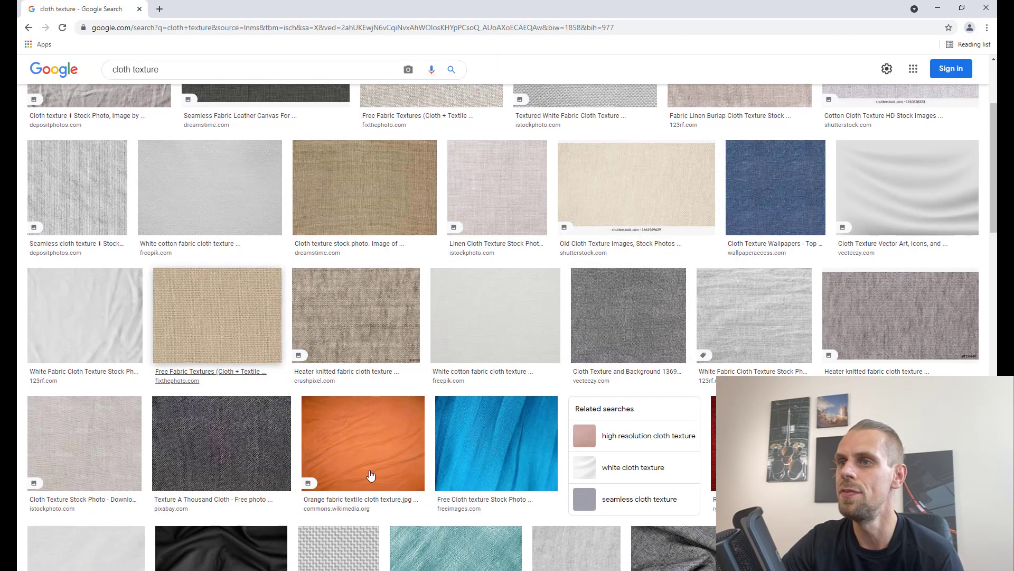
{"action": "scroll", "coordinate": [581, 443], "scroll_direction": "up", "scroll_amount": 2}
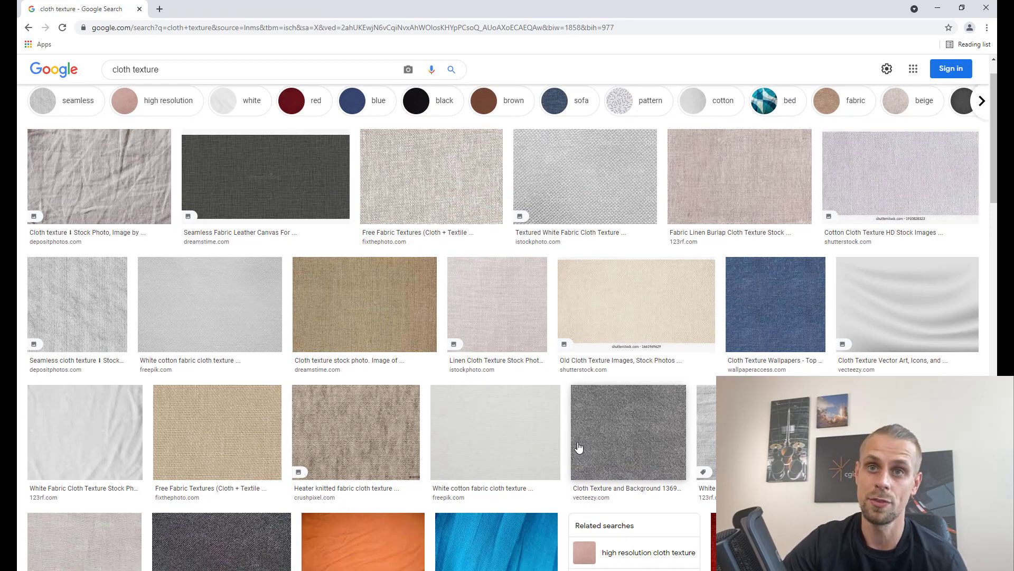
{"action": "left_click", "coordinate": [502, 317]}
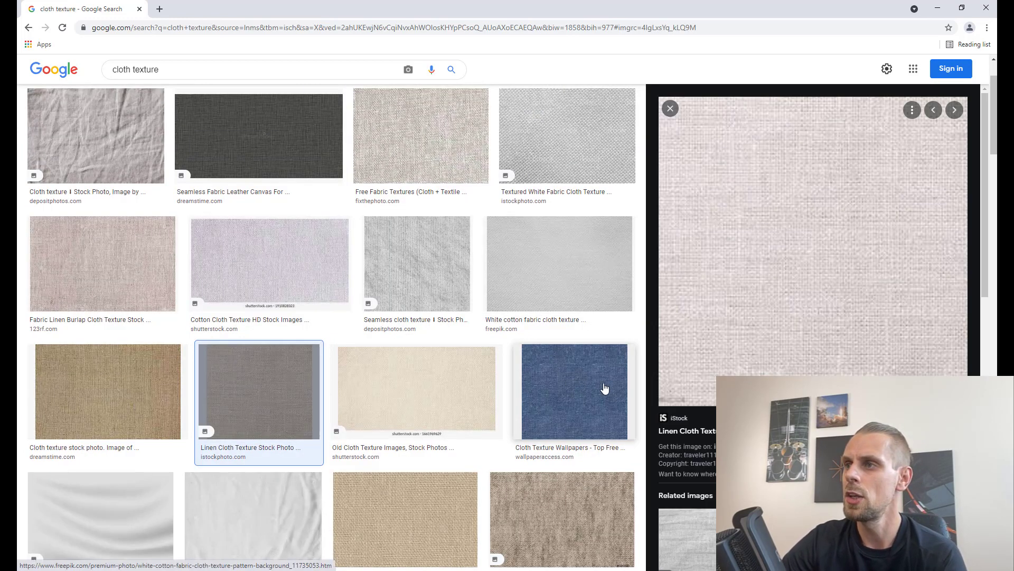
{"action": "left_click", "coordinate": [601, 281]}
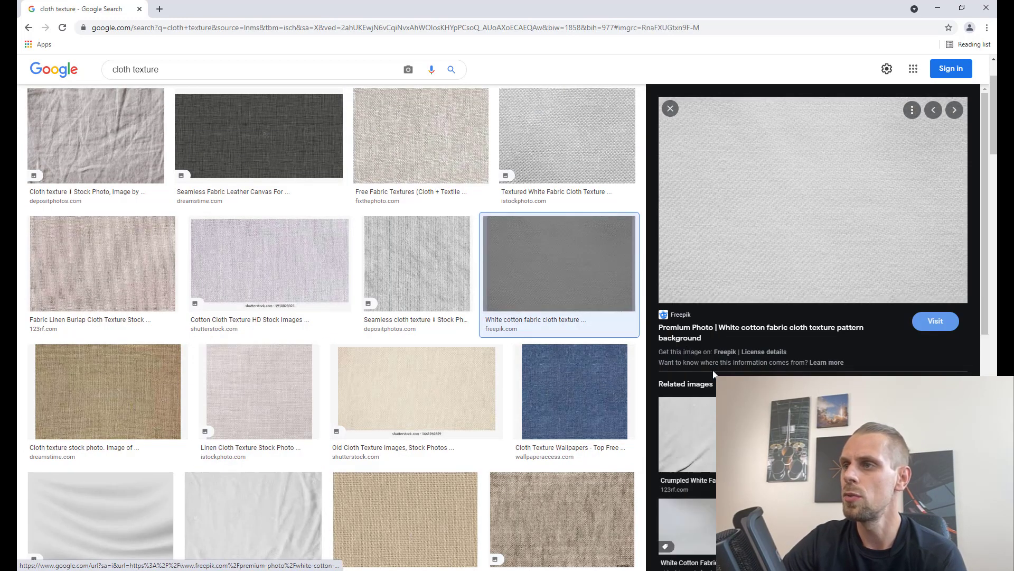
- Save the blue cloth texture image from WallpaperAccess to disk and switch to Adobe Substance 3D Sampler
{"action": "left_click", "coordinate": [613, 399]}
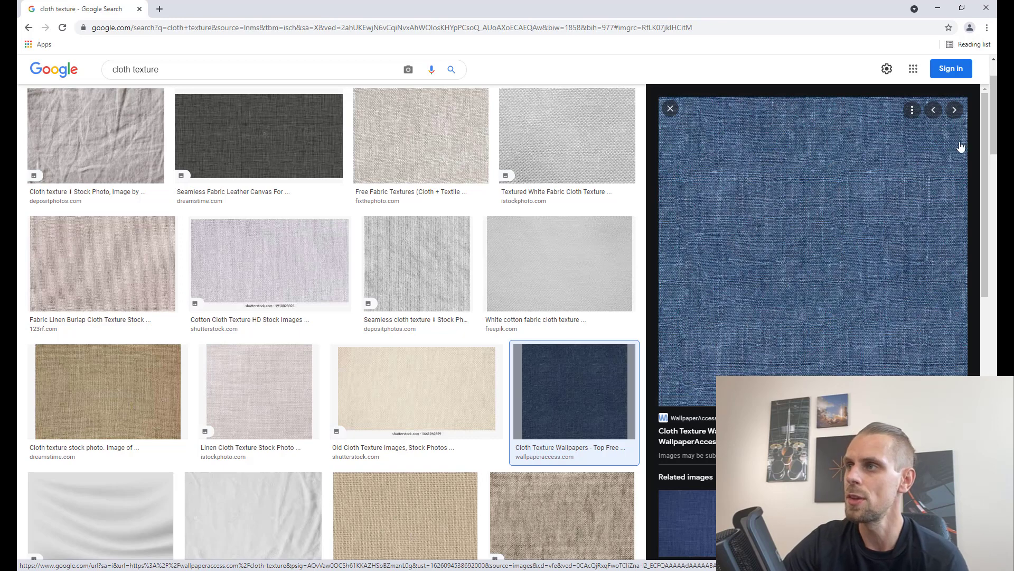
{"action": "right_click", "coordinate": [842, 236]}
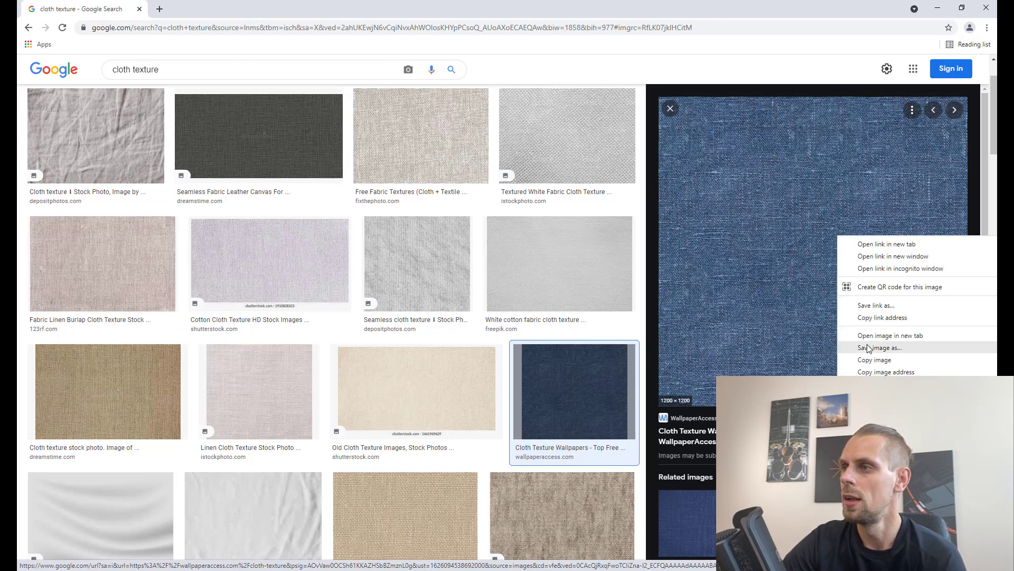
{"action": "left_click", "coordinate": [872, 349]}
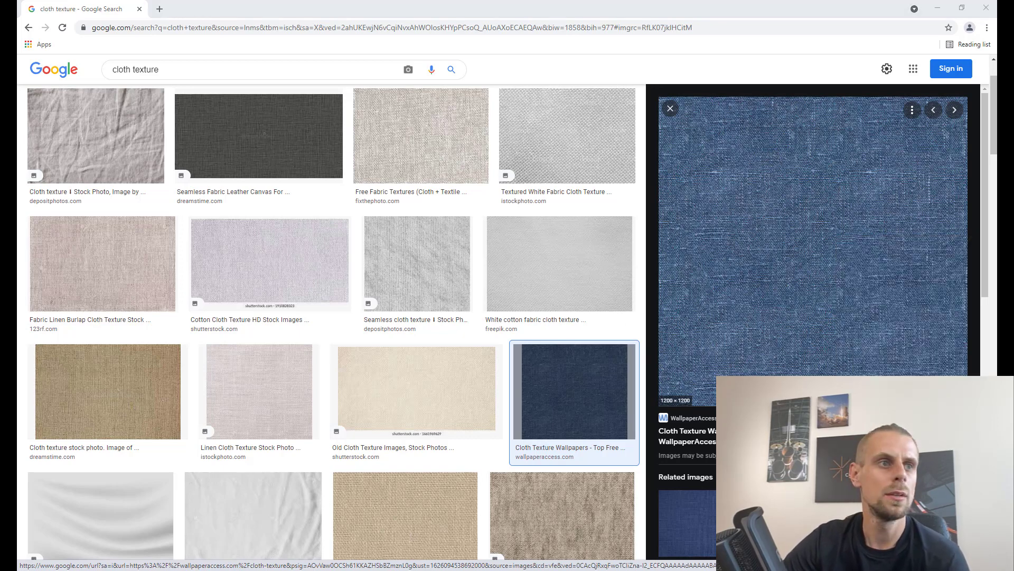
{"action": "key", "text": "Return"}
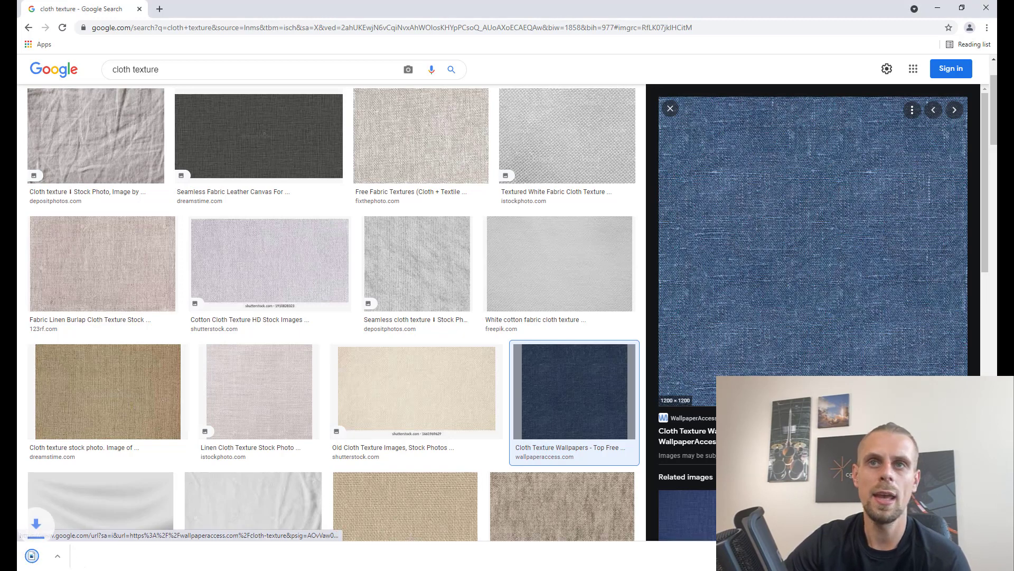
{"action": "left_click", "coordinate": [937, 8]}
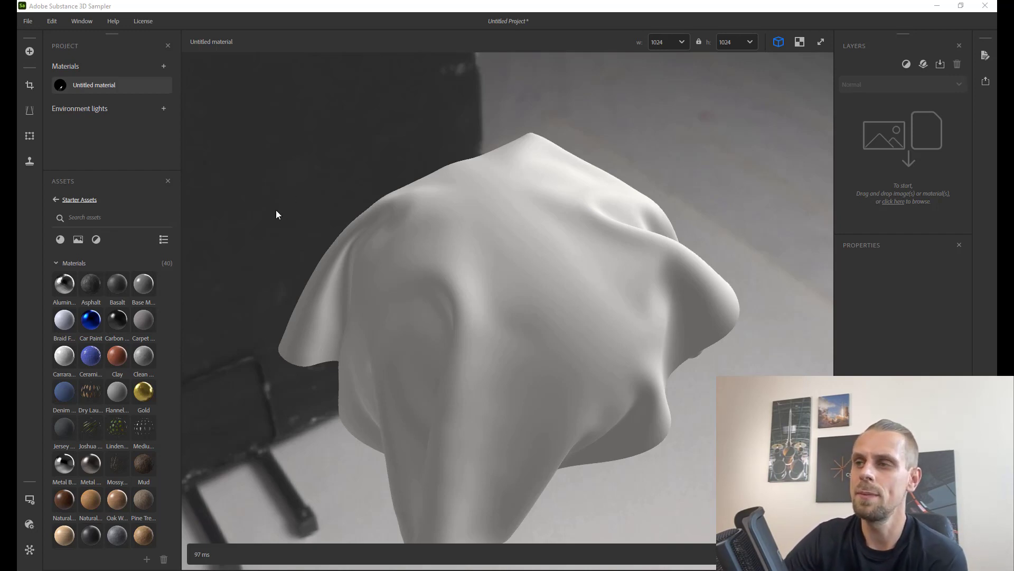
- Import 4730505 (1).jpg into the material's layers using the Image to Material (AI Powered) template with a base material
{"action": "left_click_drag", "start_coordinate": [565, 291], "coordinate": [656, 265]}
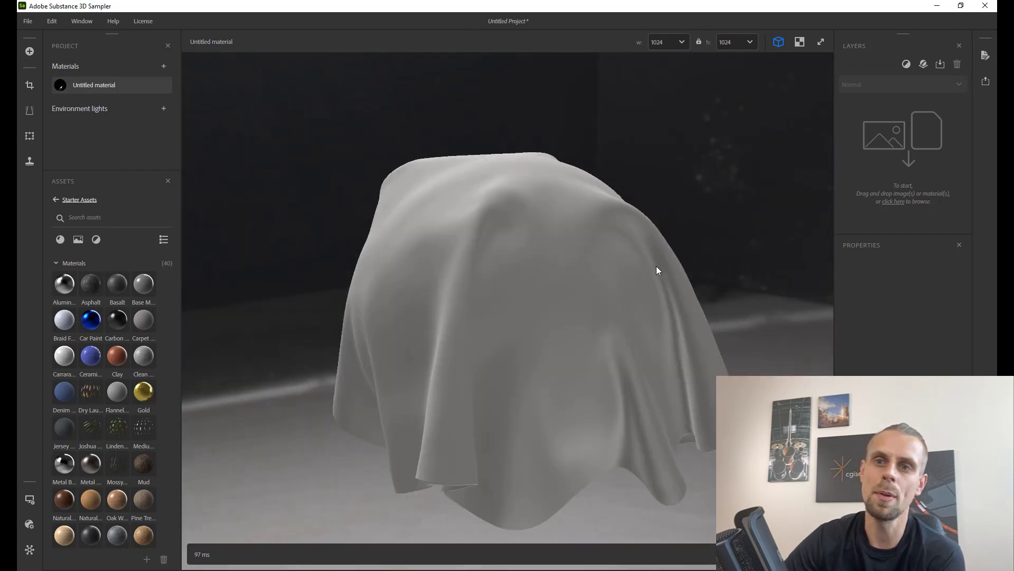
{"action": "mouse_move", "coordinate": [628, 283]}
{"action": "left_mouse_down"}
{"action": "mouse_move", "coordinate": [562, 267]}
{"action": "mouse_move", "coordinate": [639, 292]}
{"action": "left_mouse_up"}
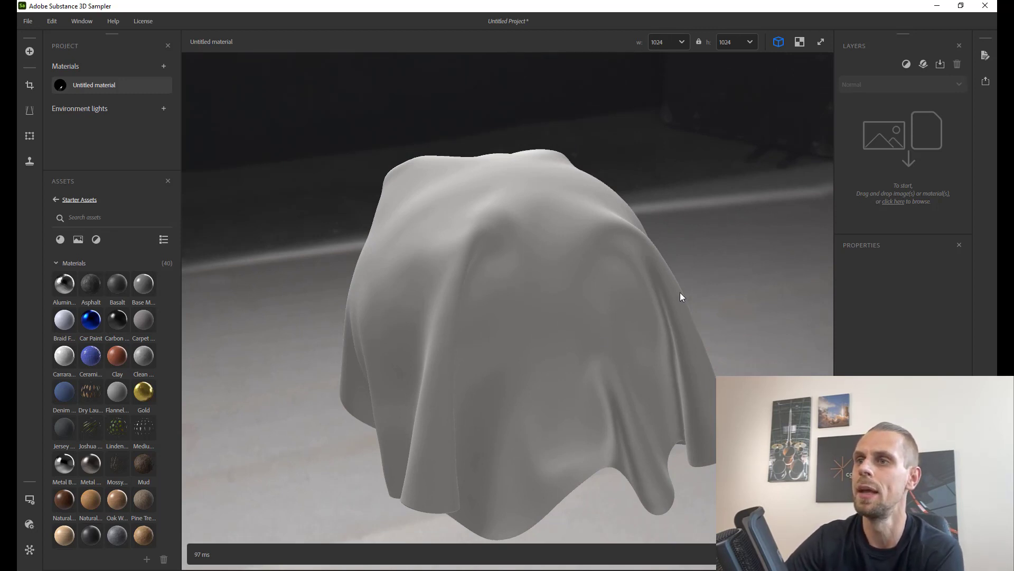
{"action": "left_click_drag", "start_coordinate": [680, 293], "coordinate": [502, 264]}
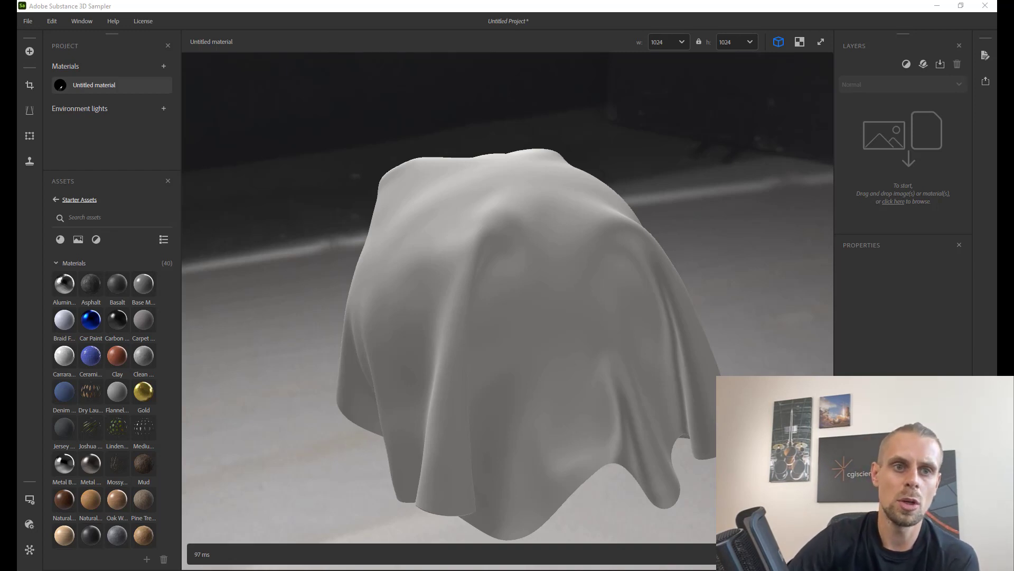
{"action": "left_click_drag", "start_coordinate": [679, 143], "coordinate": [873, 163]}
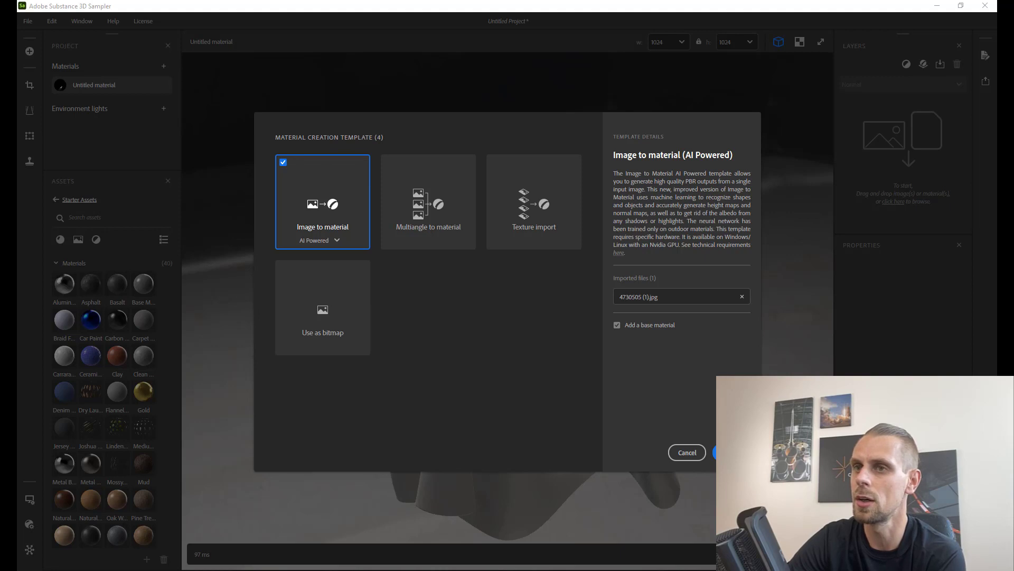
{"action": "left_click", "coordinate": [735, 453]}
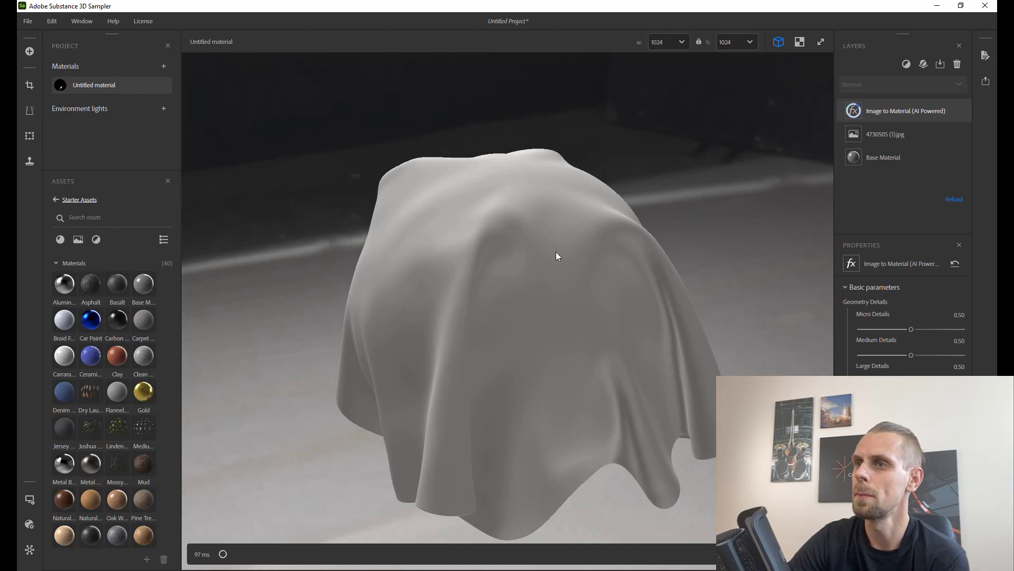
- Examine the generated blue fabric material on the draped cloth, both close up and from a distance
{"action": "mouse_move", "coordinate": [550, 263]}
{"action": "left_mouse_down"}
{"action": "mouse_move", "coordinate": [564, 277]}
{"action": "mouse_move", "coordinate": [560, 292]}
{"action": "mouse_move", "coordinate": [632, 258]}
{"action": "mouse_move", "coordinate": [546, 277]}
{"action": "left_mouse_up"}
{"action": "scroll", "coordinate": [547, 277], "scroll_direction": "up", "scroll_amount": 3}
{"action": "scroll", "coordinate": [546, 277], "scroll_direction": "up", "scroll_amount": 10}
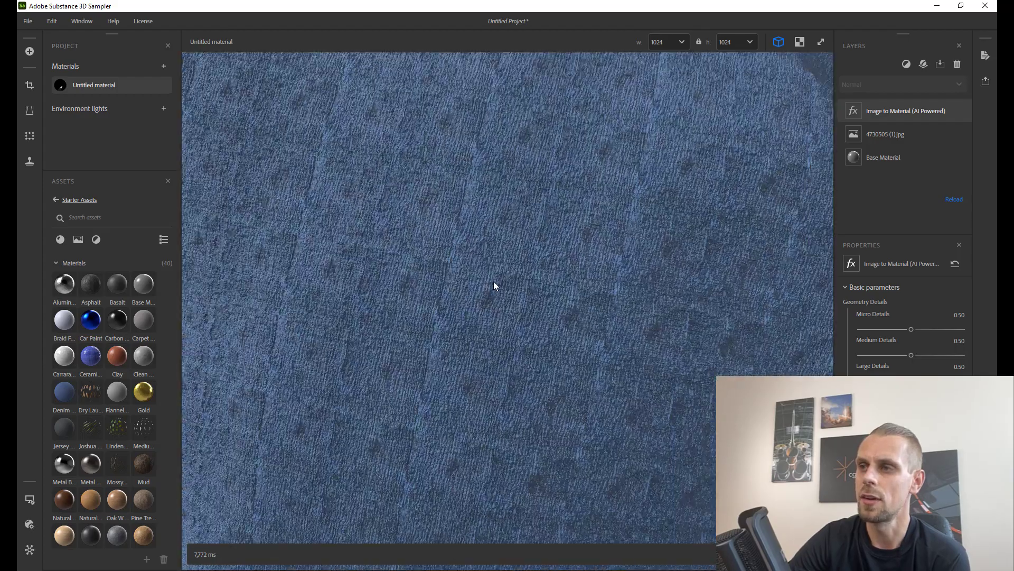
{"action": "scroll", "coordinate": [559, 295], "scroll_direction": "down", "scroll_amount": 10}
{"action": "scroll", "coordinate": [575, 295], "scroll_direction": "up", "scroll_amount": 6}
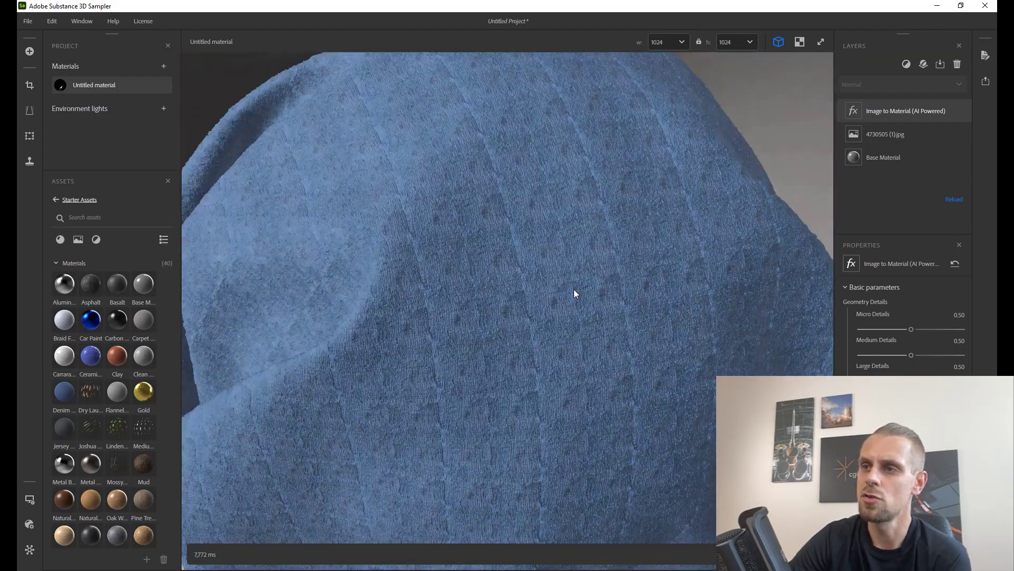
{"action": "scroll", "coordinate": [537, 218], "scroll_direction": "up", "scroll_amount": 5}
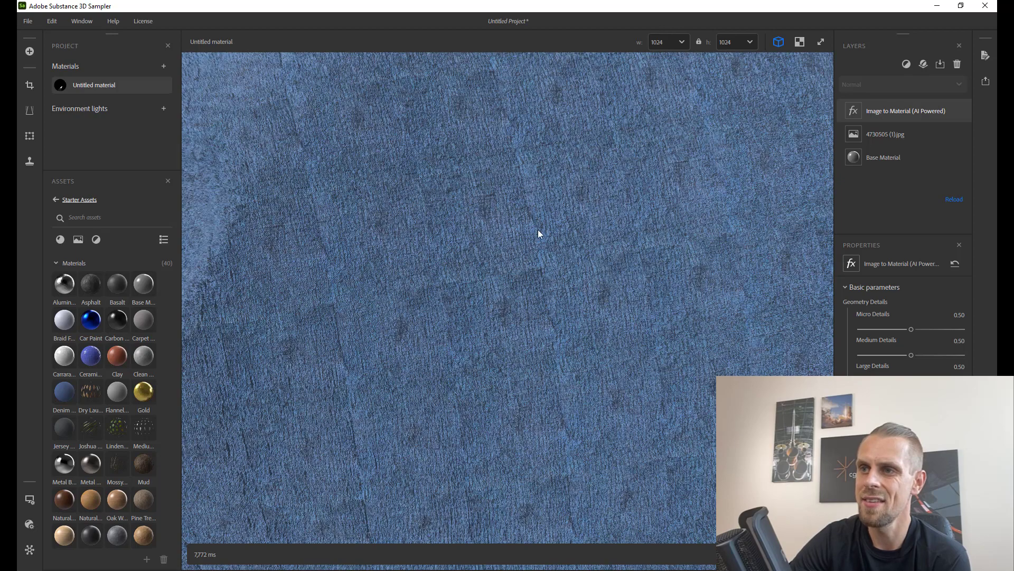
{"action": "scroll", "coordinate": [538, 229], "scroll_direction": "down", "scroll_amount": 6}
{"action": "left_click_drag", "start_coordinate": [530, 231], "coordinate": [775, 327]}
{"action": "scroll", "coordinate": [561, 255], "scroll_direction": "up", "scroll_amount": 3}
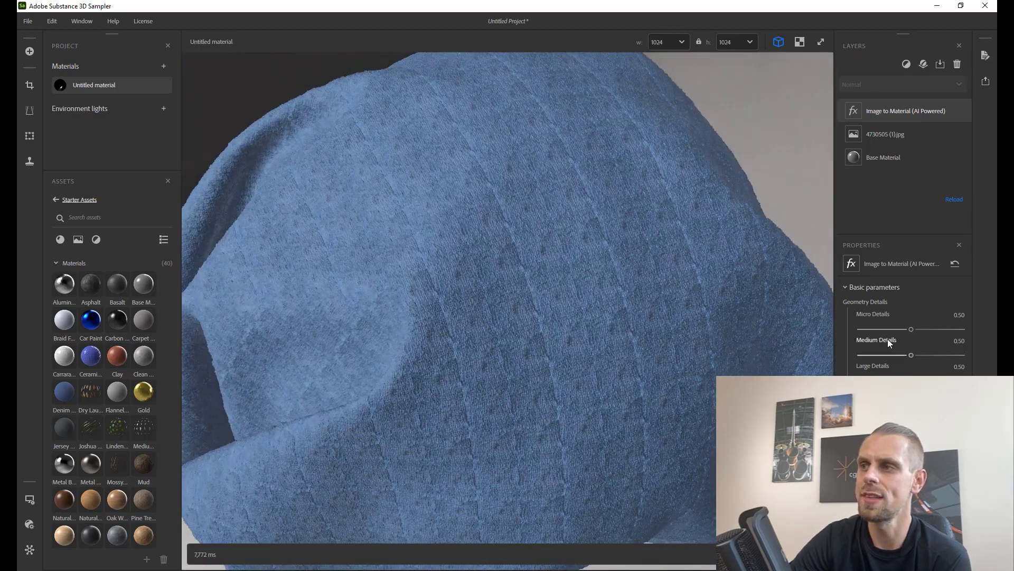
- Lower the Image to Material geometry details to Micro 0.10, Medium 0.11 and Large 0.09
{"action": "left_click_drag", "start_coordinate": [892, 328], "coordinate": [885, 329]}
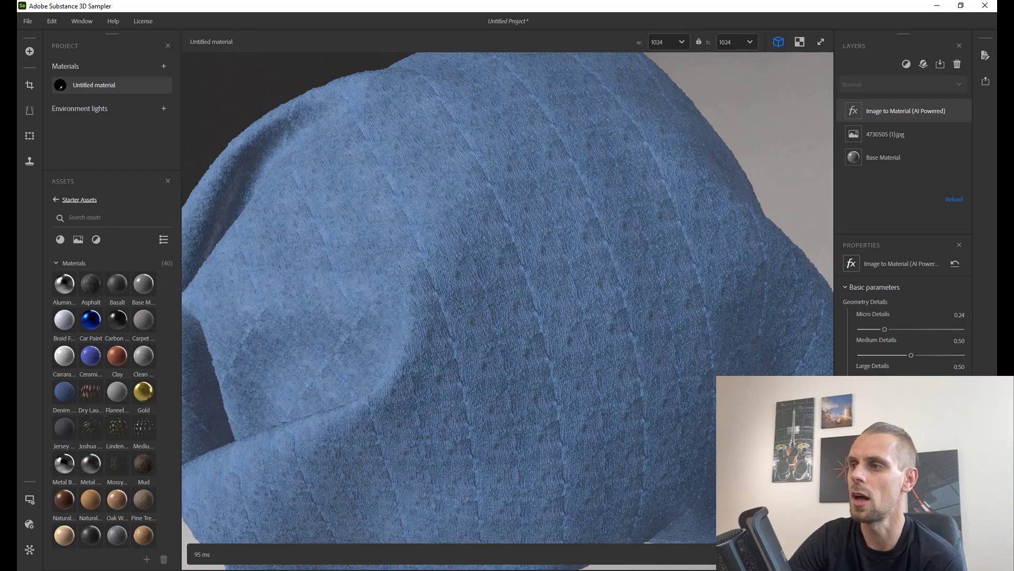
{"action": "left_click_drag", "start_coordinate": [911, 355], "coordinate": [882, 356]}
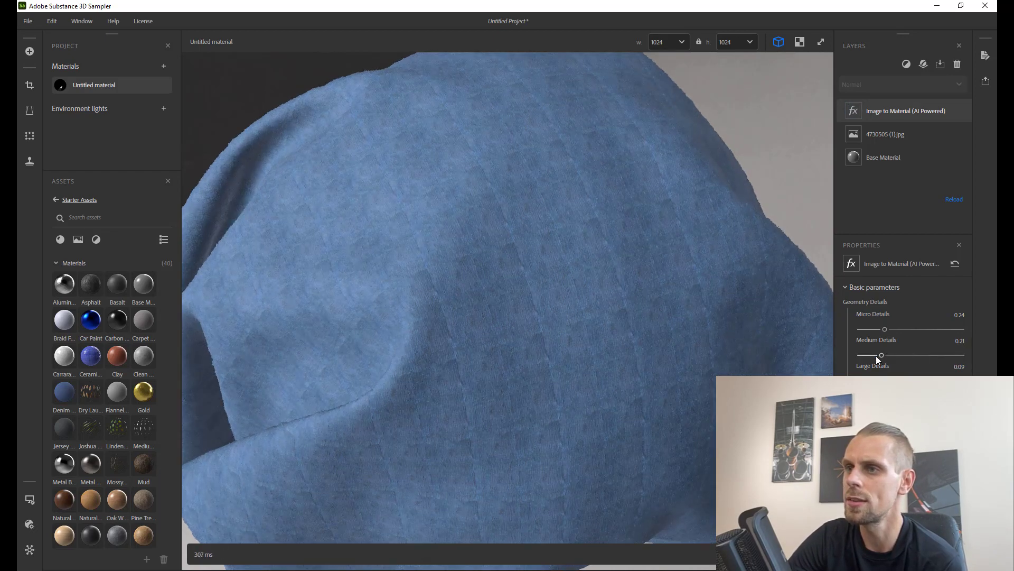
{"action": "scroll", "coordinate": [693, 311], "scroll_direction": "up", "scroll_amount": 5}
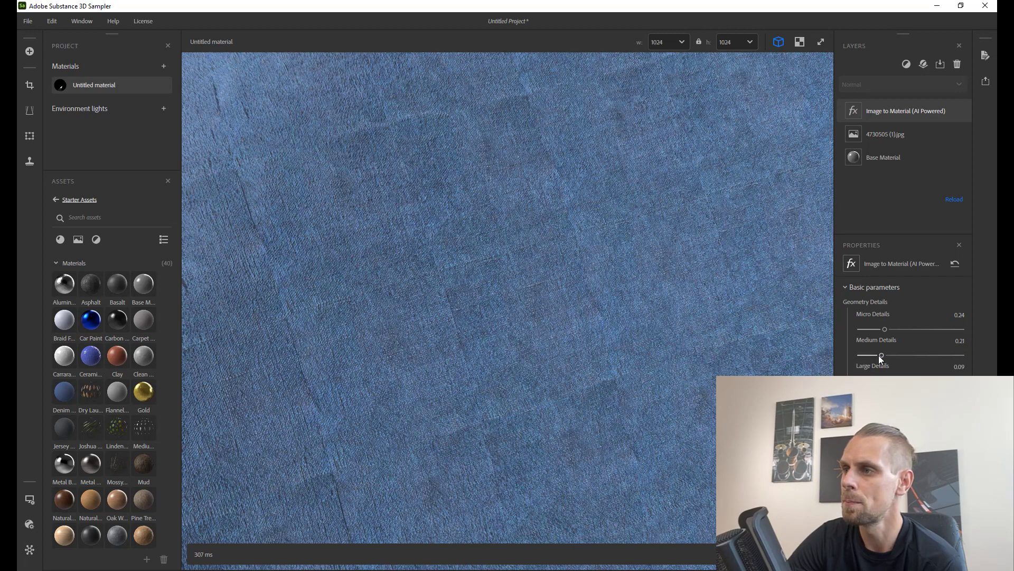
{"action": "left_click_drag", "start_coordinate": [879, 355], "coordinate": [873, 356]}
{"action": "left_click_drag", "start_coordinate": [885, 330], "coordinate": [870, 329]}
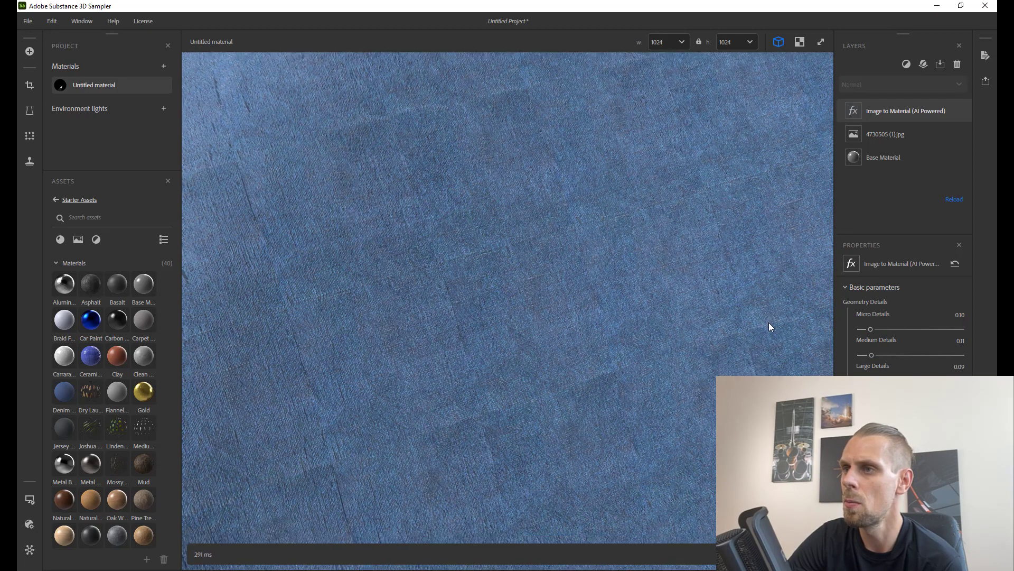
- Lower the texture scale in U and V for the fabric on the draped cloth preview
{"action": "mouse_move", "coordinate": [768, 321]}
{"action": "left_mouse_down"}
{"action": "mouse_move", "coordinate": [777, 316]}
{"action": "mouse_move", "coordinate": [776, 324]}
{"action": "left_mouse_up"}
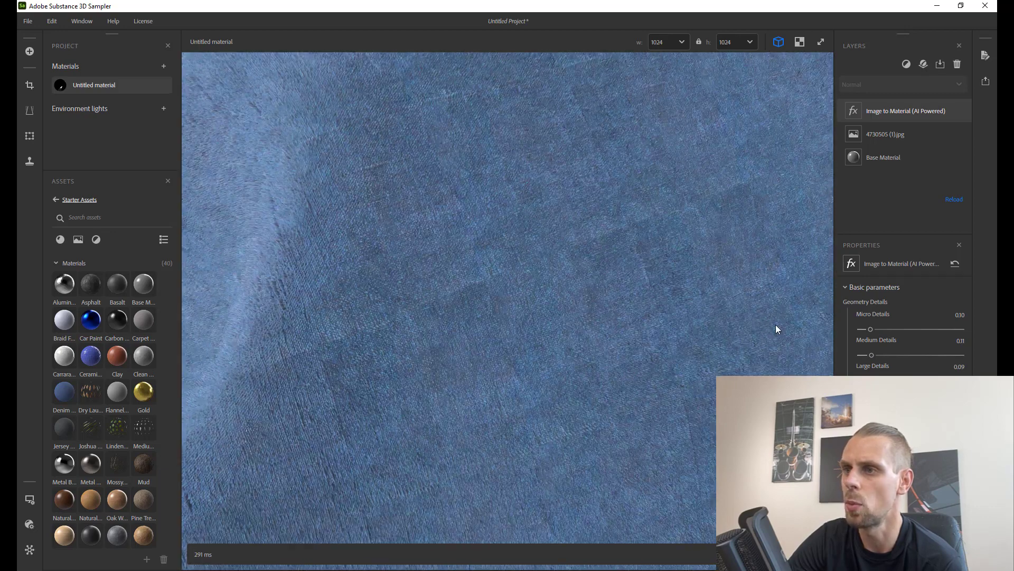
{"action": "scroll", "coordinate": [776, 325], "scroll_direction": "down", "scroll_amount": 10}
{"action": "left_click_drag", "start_coordinate": [687, 302], "coordinate": [664, 245]}
{"action": "scroll", "coordinate": [682, 306], "scroll_direction": "up", "scroll_amount": 3}
{"action": "scroll", "coordinate": [593, 279], "scroll_direction": "up", "scroll_amount": 5}
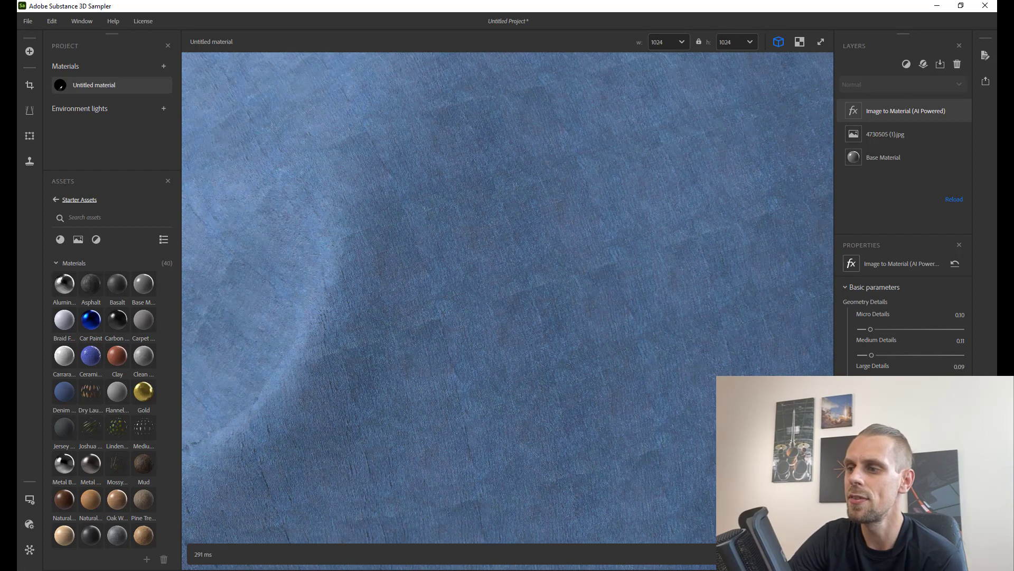
{"action": "left_click", "coordinate": [765, 554]}
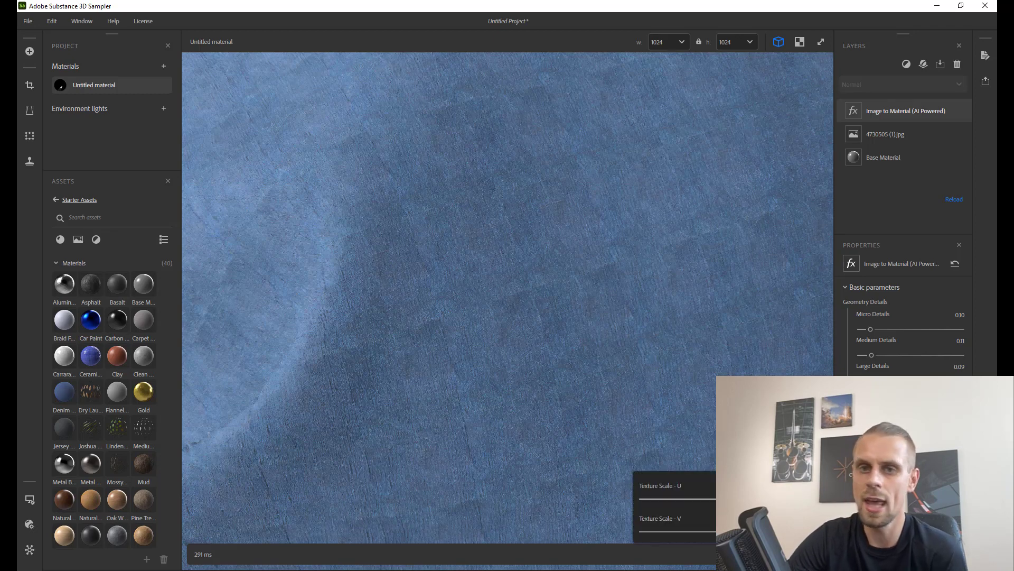
{"action": "left_click_drag", "start_coordinate": [725, 498], "coordinate": [709, 498]}
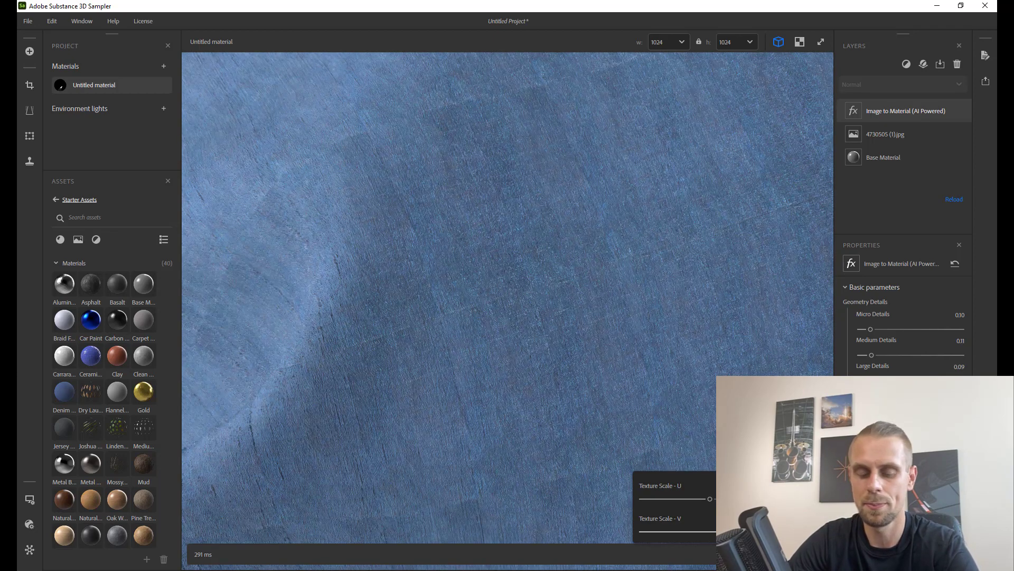
- Set the Image to Material geometry details to Micro 0.11, Medium 0.06 and Large 0.18
{"action": "scroll", "coordinate": [512, 357], "scroll_direction": "down", "scroll_amount": 5}
{"action": "scroll", "coordinate": [550, 307], "scroll_direction": "up", "scroll_amount": 6}
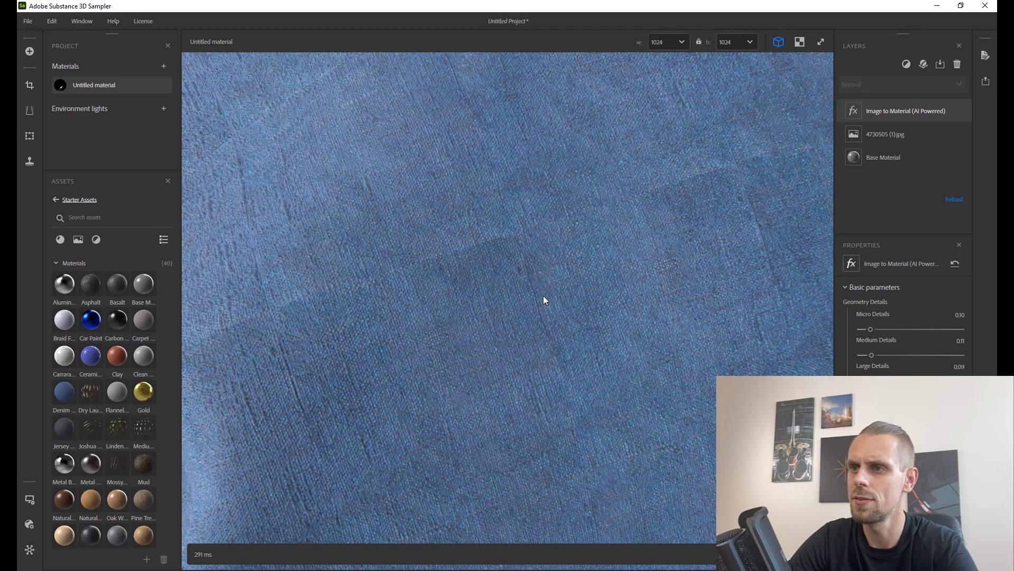
{"action": "scroll", "coordinate": [543, 297], "scroll_direction": "up", "scroll_amount": 5}
{"action": "scroll", "coordinate": [554, 304], "scroll_direction": "down", "scroll_amount": 3}
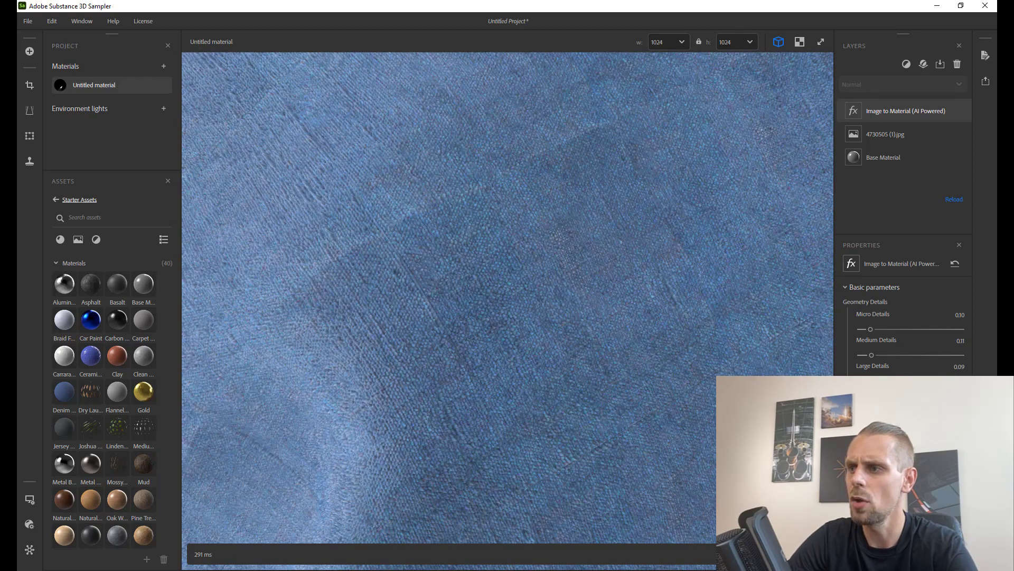
{"action": "left_click_drag", "start_coordinate": [872, 355], "coordinate": [879, 380]}
{"action": "scroll", "coordinate": [541, 342], "scroll_direction": "down", "scroll_amount": 5}
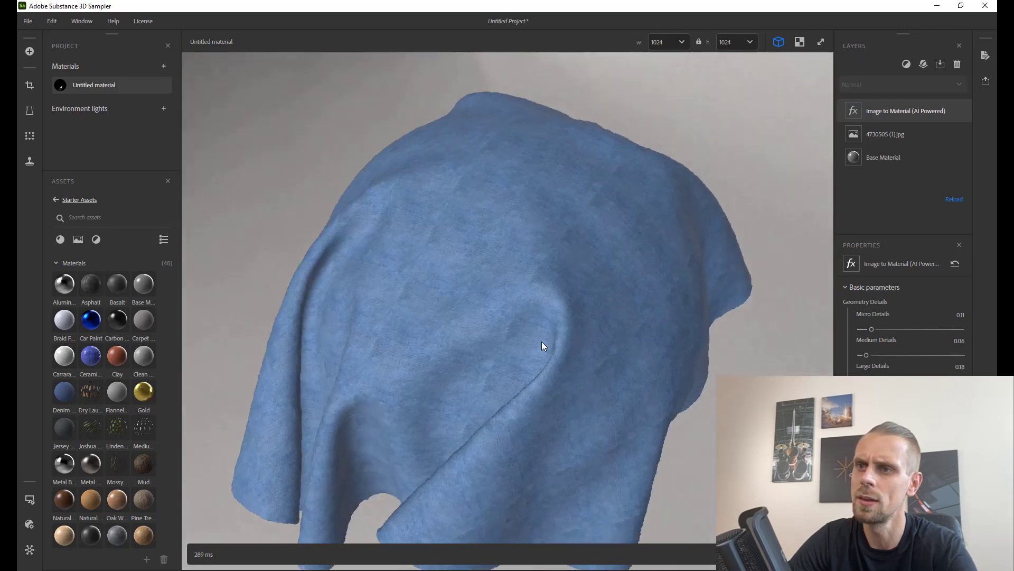
- Examine the adjusted fabric on the draped cloth at several distances and check its texture scale settings
{"action": "scroll", "coordinate": [542, 341], "scroll_direction": "up", "scroll_amount": 10}
{"action": "scroll", "coordinate": [542, 350], "scroll_direction": "down", "scroll_amount": 5}
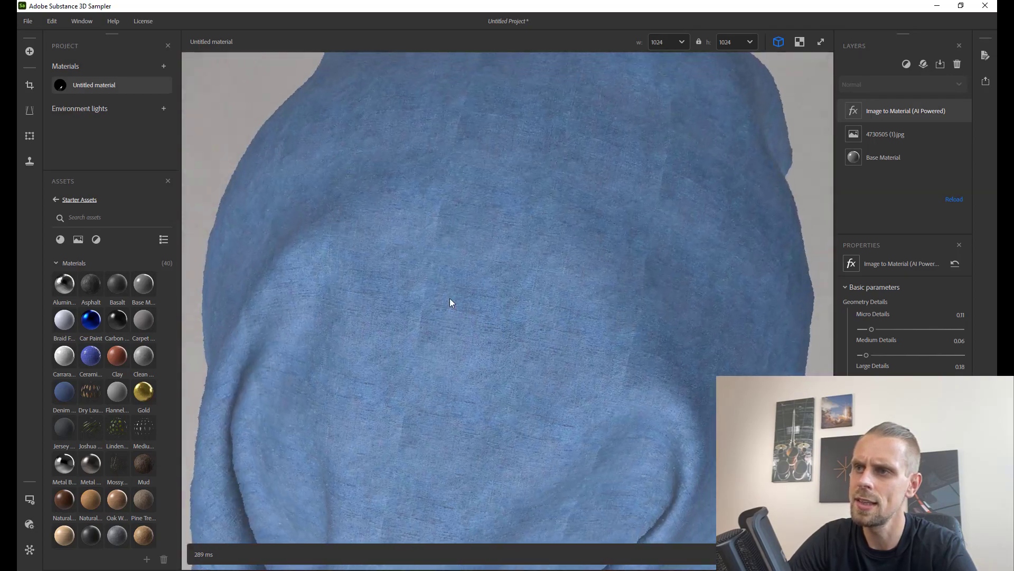
{"action": "left_click_drag", "start_coordinate": [450, 298], "coordinate": [486, 292]}
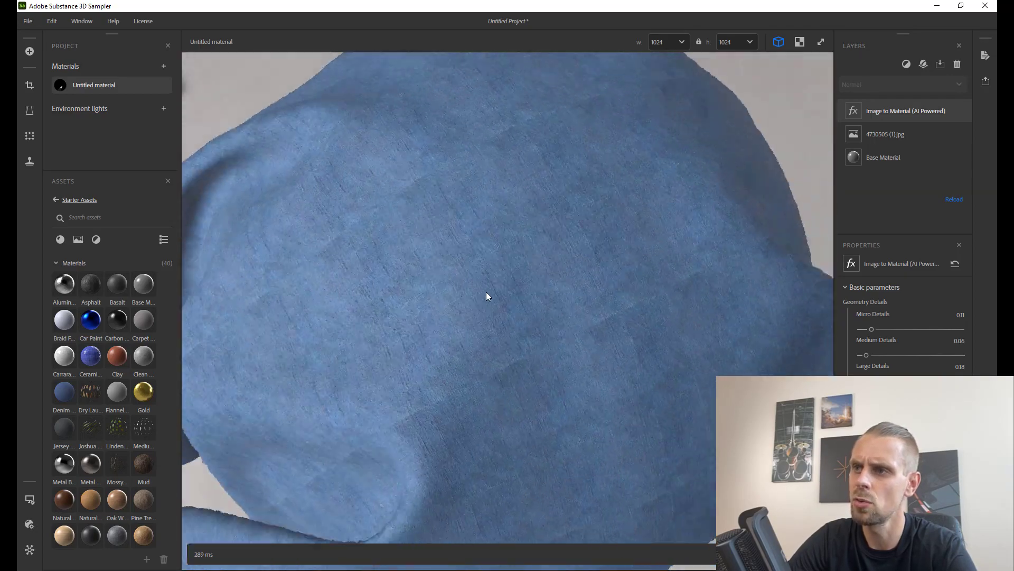
{"action": "scroll", "coordinate": [486, 291], "scroll_direction": "up", "scroll_amount": 3}
{"action": "left_click", "coordinate": [740, 553]}
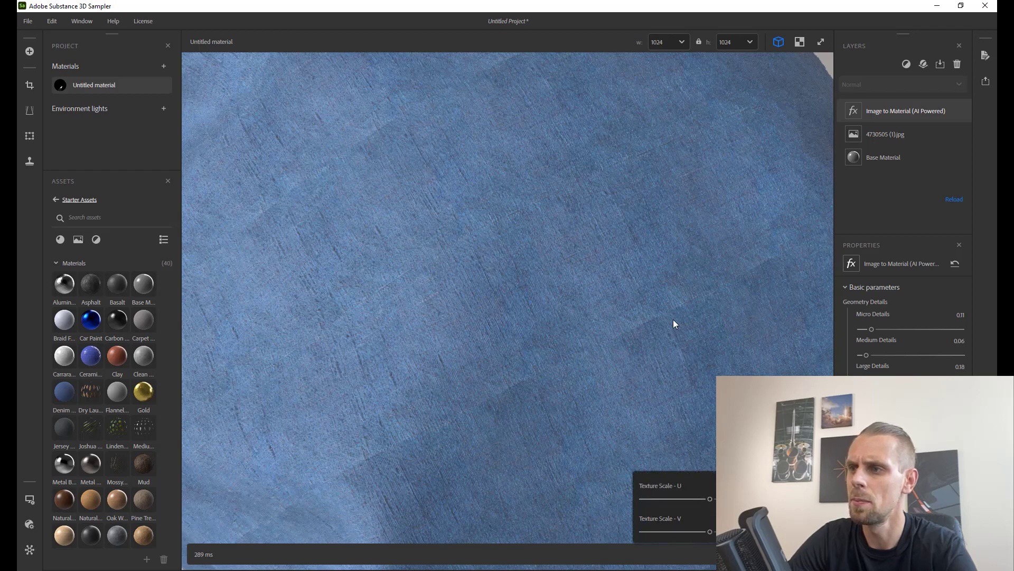
{"action": "scroll", "coordinate": [696, 369], "scroll_direction": "down", "scroll_amount": 5}
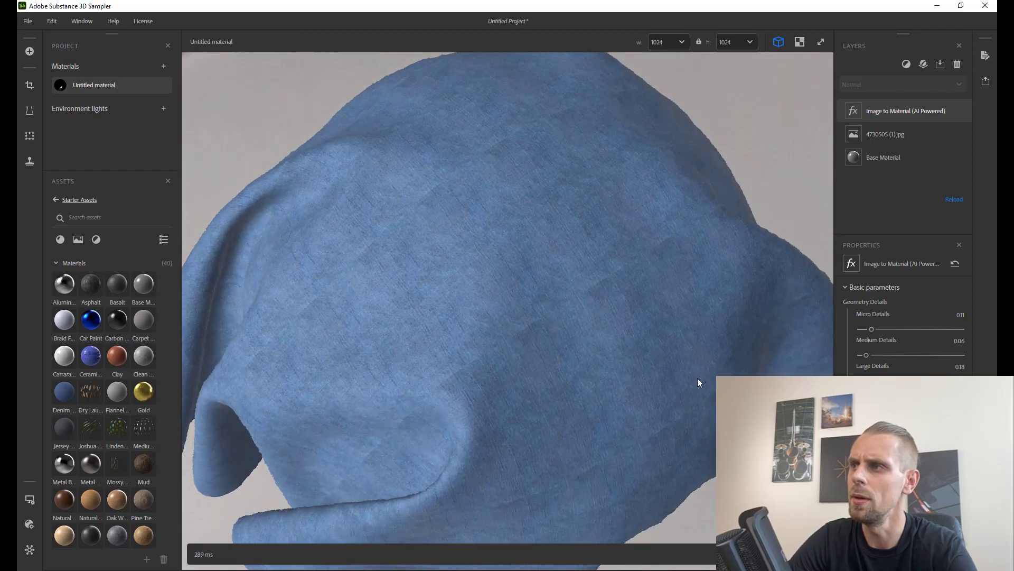
- Add a Make It Tile filter above the Image to Material layer
{"action": "left_click_drag", "start_coordinate": [699, 372], "coordinate": [664, 357]}
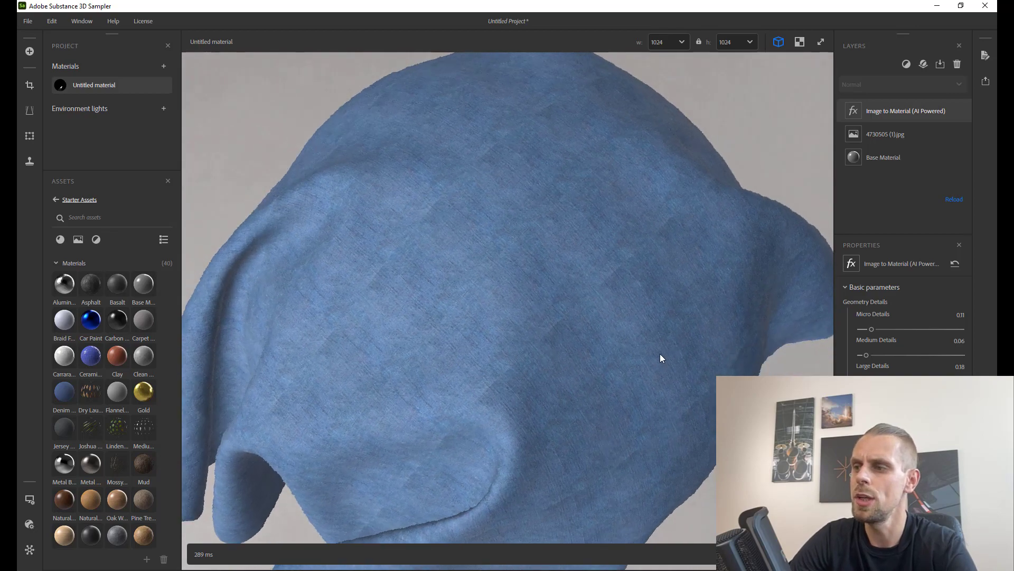
{"action": "scroll", "coordinate": [625, 363], "scroll_direction": "up", "scroll_amount": 5}
{"action": "scroll", "coordinate": [603, 364], "scroll_direction": "down", "scroll_amount": 5}
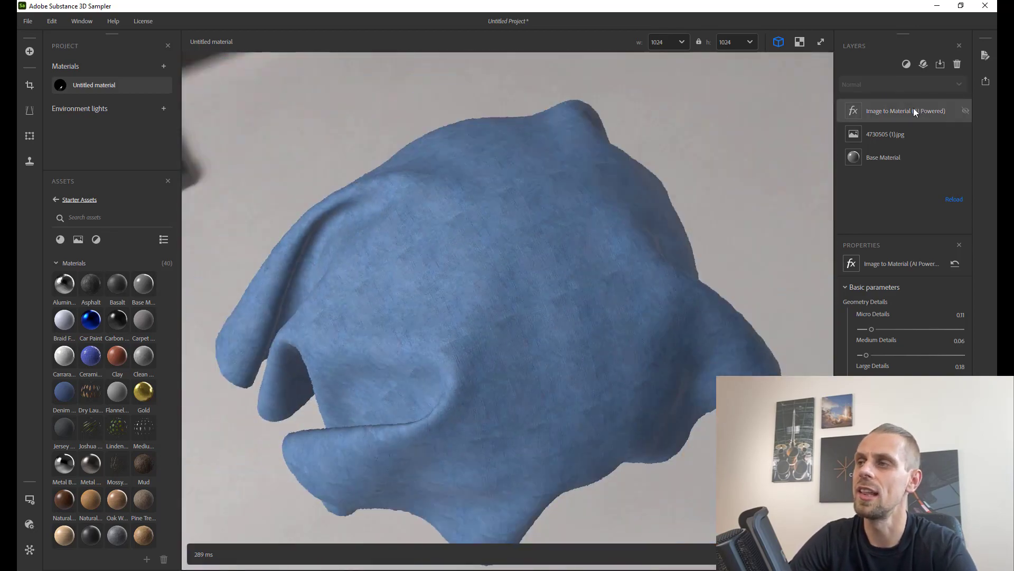
{"action": "left_click", "coordinate": [901, 67]}
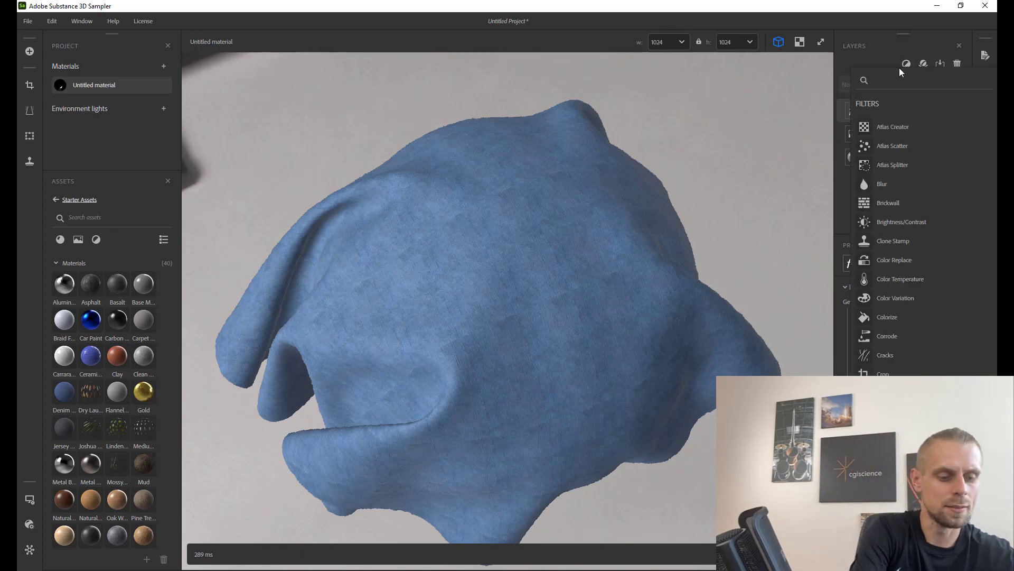
{"action": "type", "text": "make"}
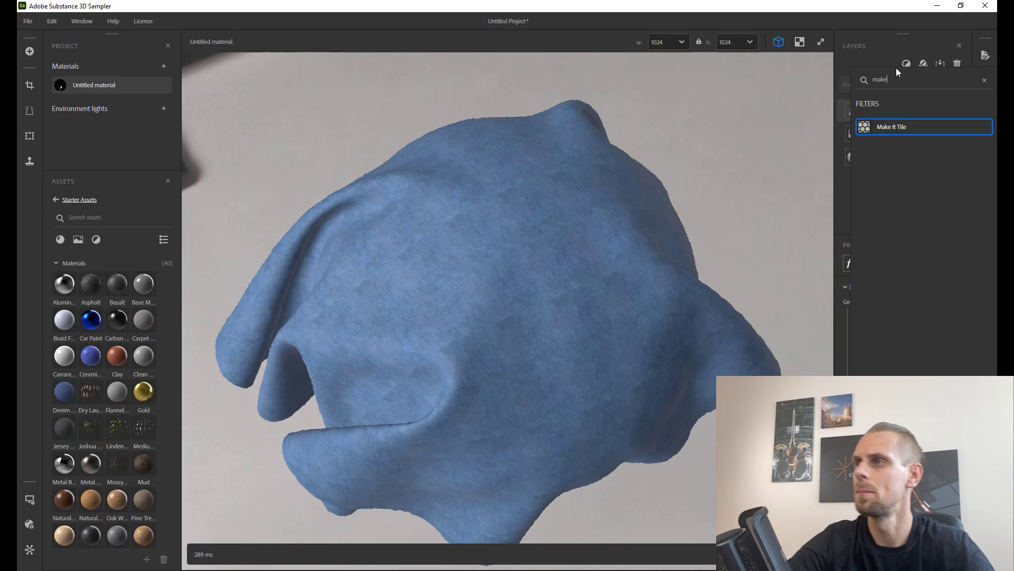
{"action": "left_click", "coordinate": [902, 128]}
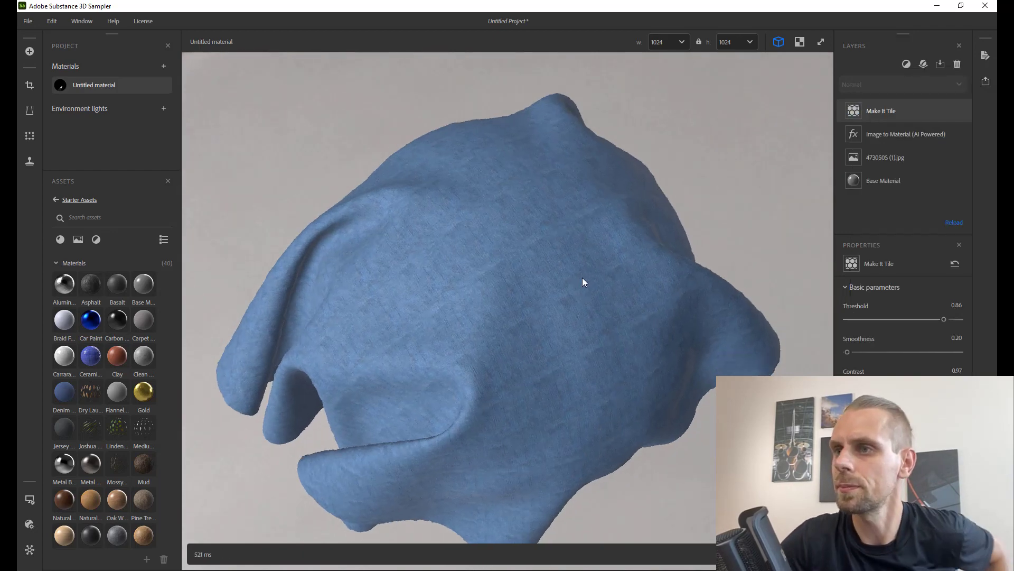
- Lower the Make It Tile threshold to 0.34
{"action": "scroll", "coordinate": [582, 280], "scroll_direction": "up", "scroll_amount": 5}
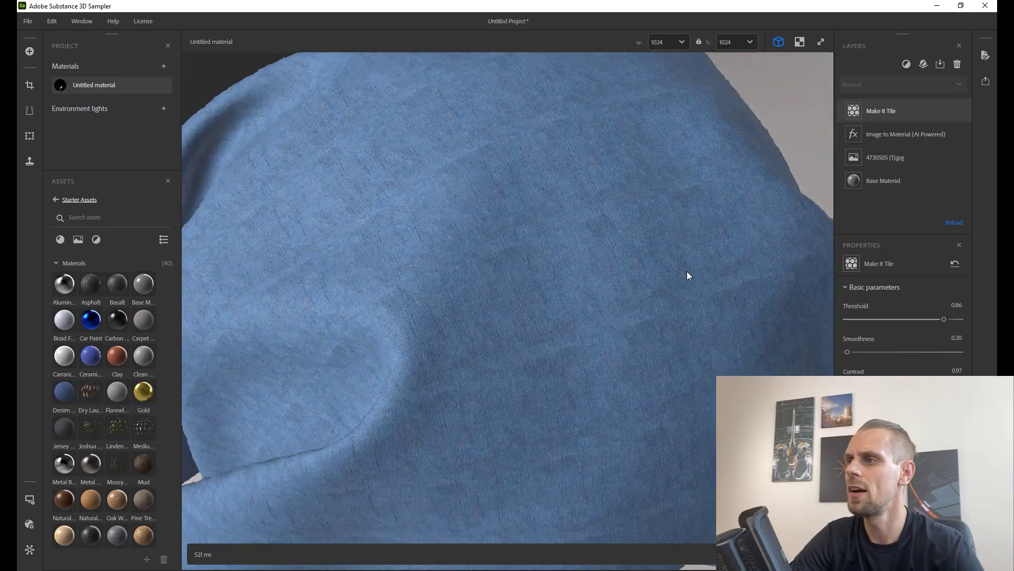
{"action": "scroll", "coordinate": [687, 272], "scroll_direction": "down", "scroll_amount": 2}
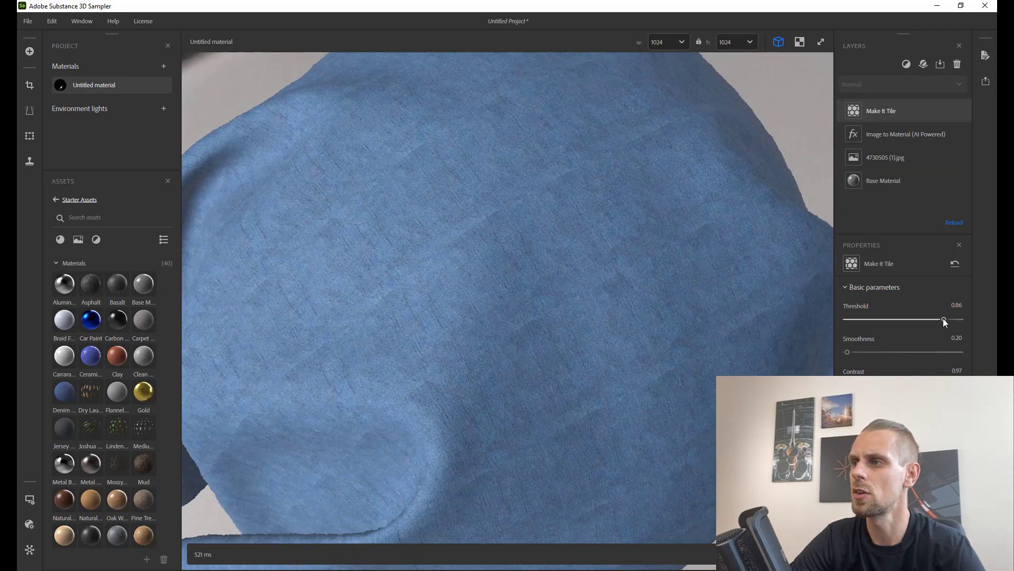
{"action": "left_click_drag", "start_coordinate": [944, 319], "coordinate": [878, 319]}
{"action": "scroll", "coordinate": [610, 299], "scroll_direction": "up", "scroll_amount": 3}
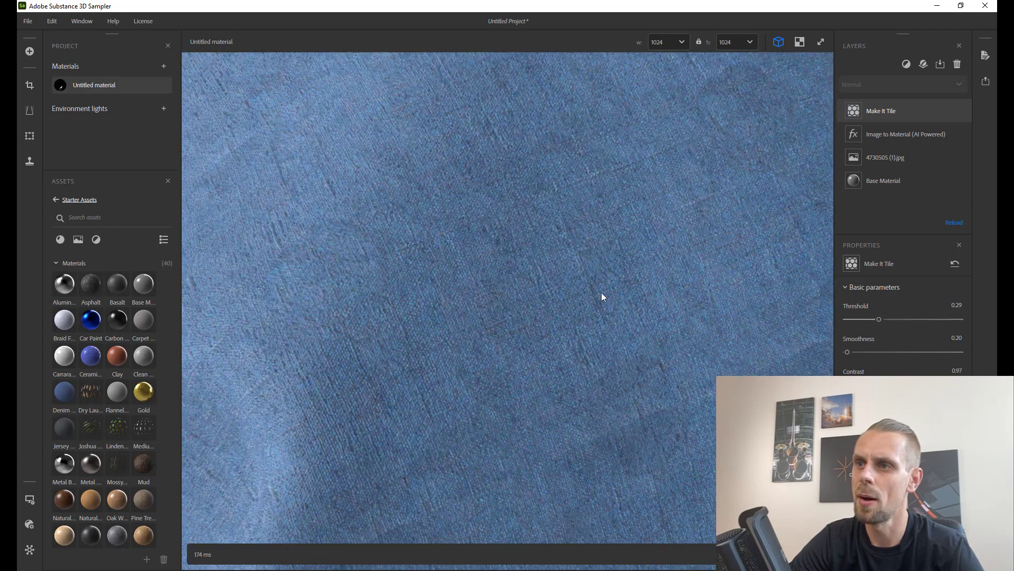
{"action": "left_click_drag", "start_coordinate": [877, 319], "coordinate": [866, 319]}
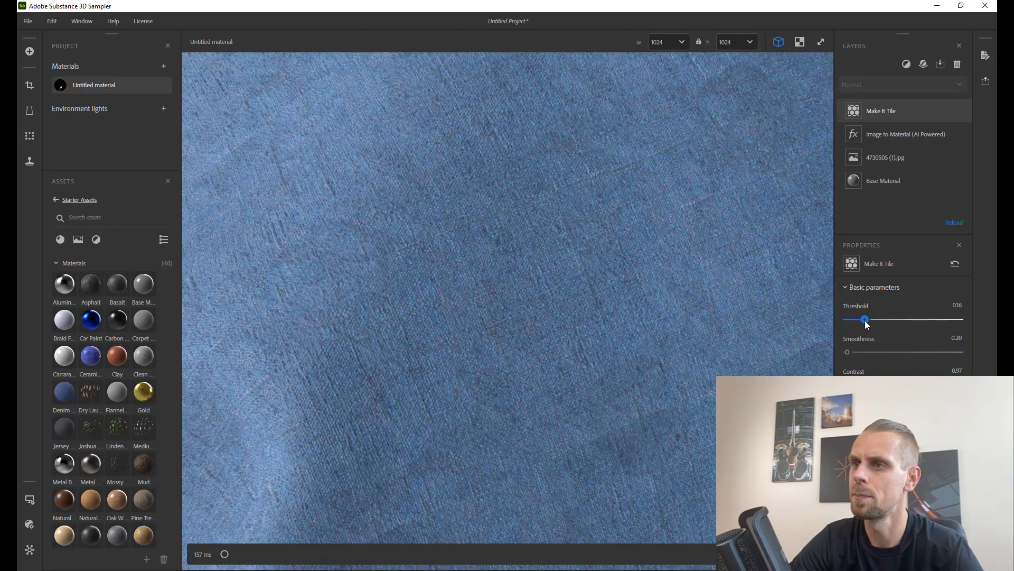
{"action": "scroll", "coordinate": [696, 347], "scroll_direction": "down", "scroll_amount": 5}
{"action": "left_click_drag", "start_coordinate": [701, 330], "coordinate": [570, 250]}
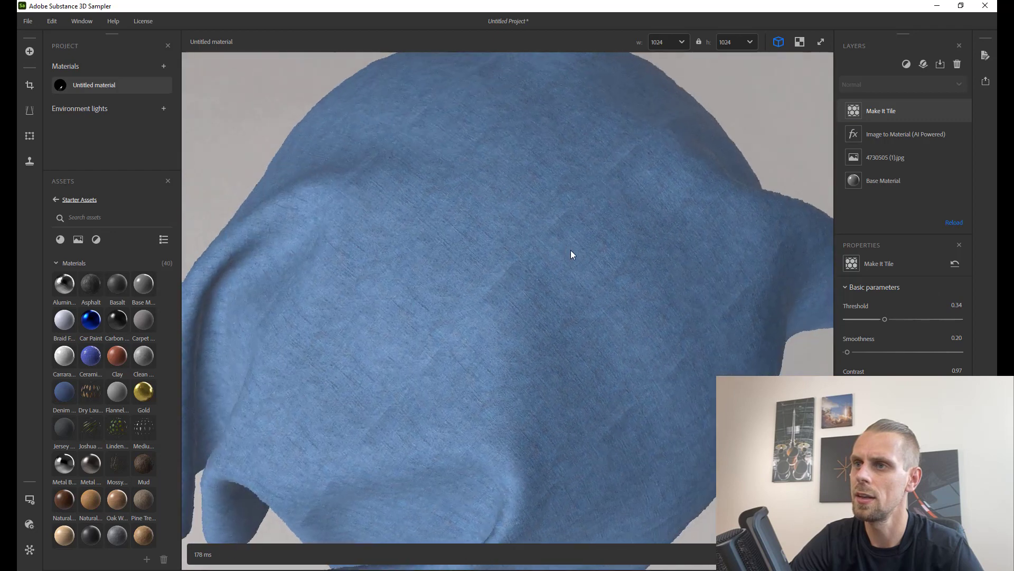
- Set the Make It Tile smoothness to 4.23 and contrast to 0.49
{"action": "scroll", "coordinate": [571, 249], "scroll_direction": "up", "scroll_amount": 3}
{"action": "left_click_drag", "start_coordinate": [854, 353], "coordinate": [878, 354]}
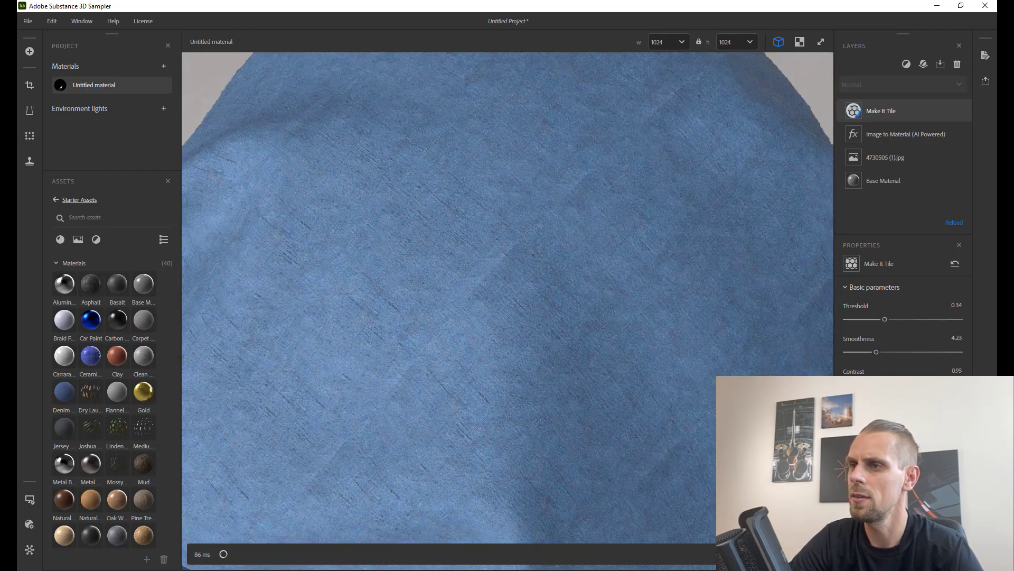
{"action": "scroll", "coordinate": [584, 380], "scroll_direction": "down", "scroll_amount": 5}
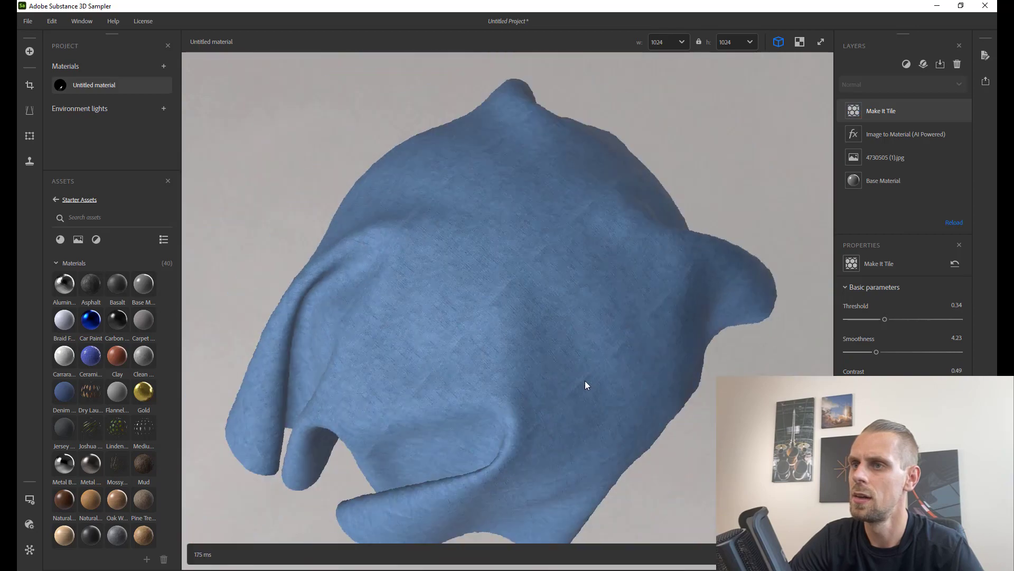
{"action": "left_click_drag", "start_coordinate": [584, 381], "coordinate": [622, 311]}
{"action": "scroll", "coordinate": [526, 304], "scroll_direction": "up", "scroll_amount": 4}
{"action": "scroll", "coordinate": [585, 286], "scroll_direction": "down", "scroll_amount": 5}
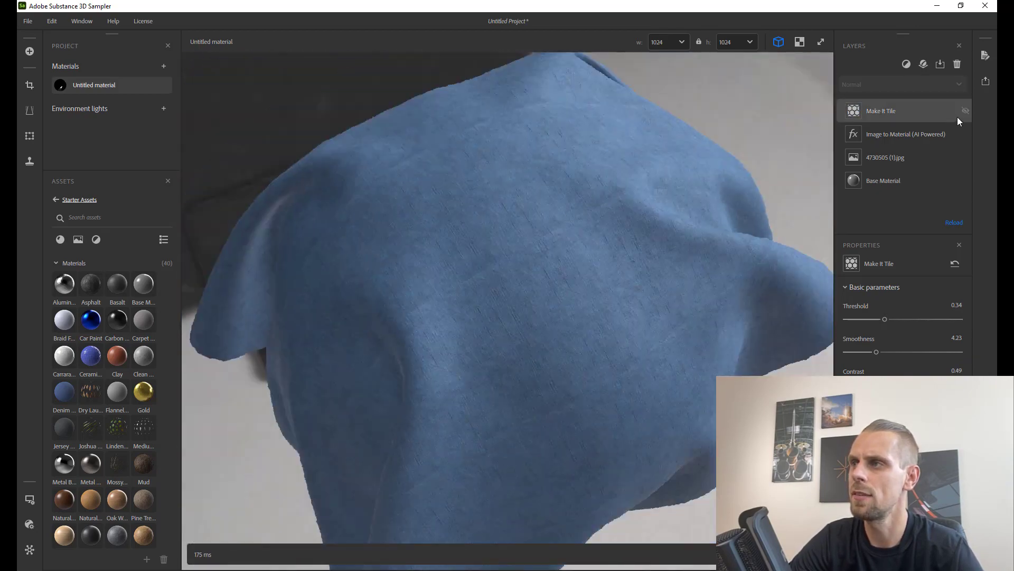
- Compare the draped cloth with the Make It Tile layer switched off and on
{"action": "left_click", "coordinate": [966, 112]}
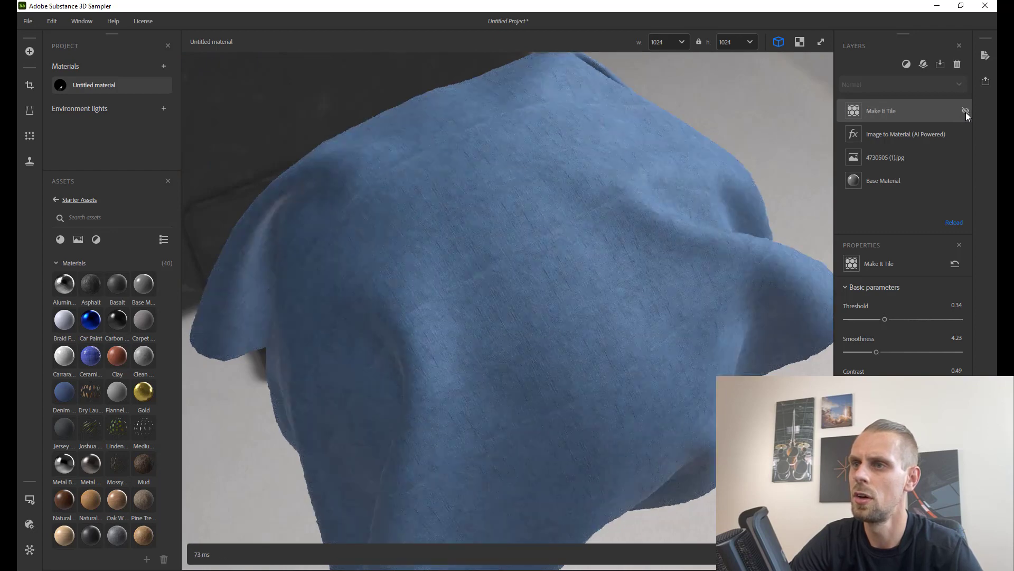
{"action": "left_click", "coordinate": [966, 112]}
{"action": "left_click", "coordinate": [965, 112]}
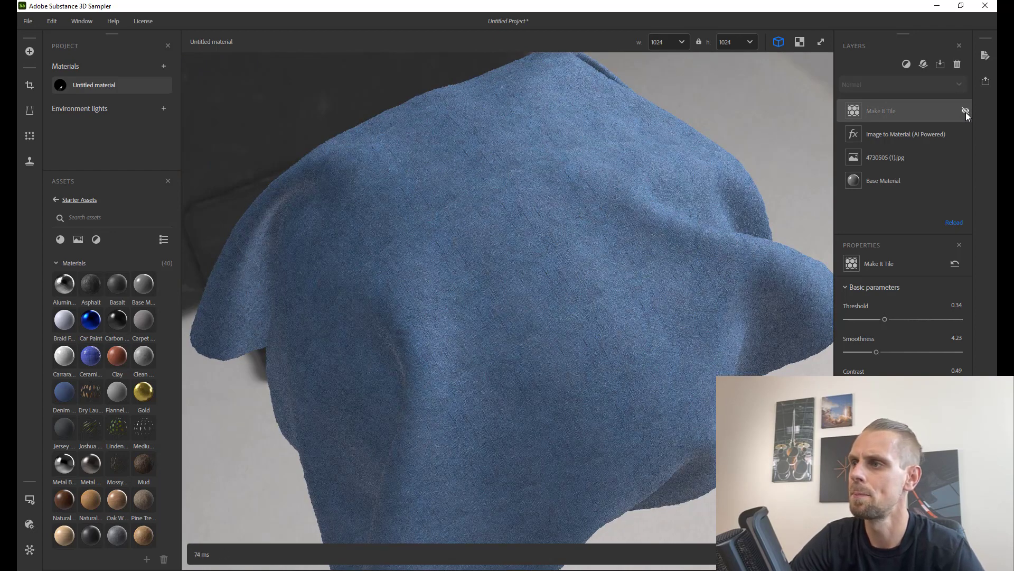
- Raise the Make It Tile smoothness to 14.79 and the threshold to 0.73
{"action": "left_click", "coordinate": [951, 355]}
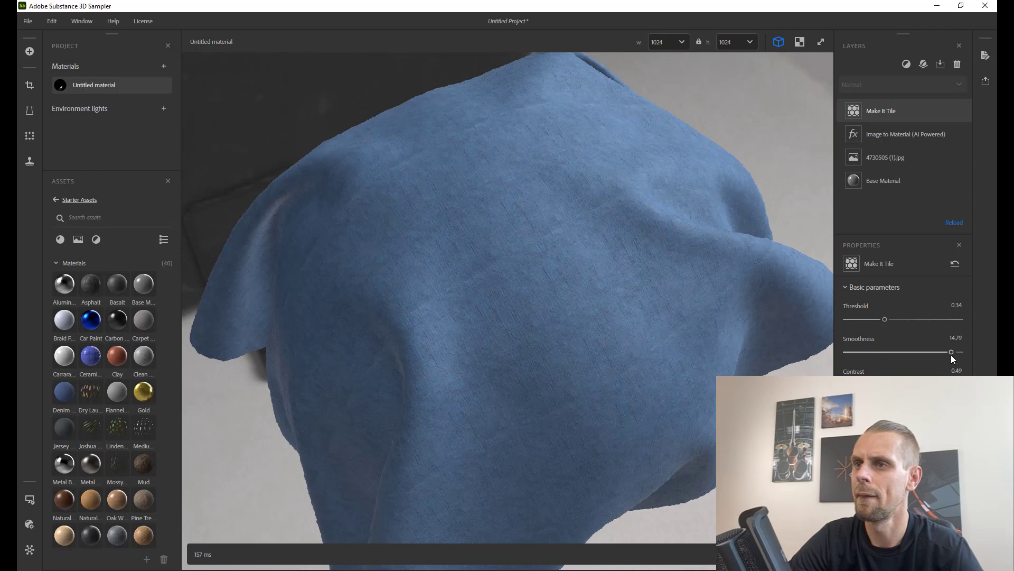
{"action": "left_click_drag", "start_coordinate": [886, 319], "coordinate": [980, 323]}
{"action": "scroll", "coordinate": [603, 293], "scroll_direction": "up", "scroll_amount": 8}
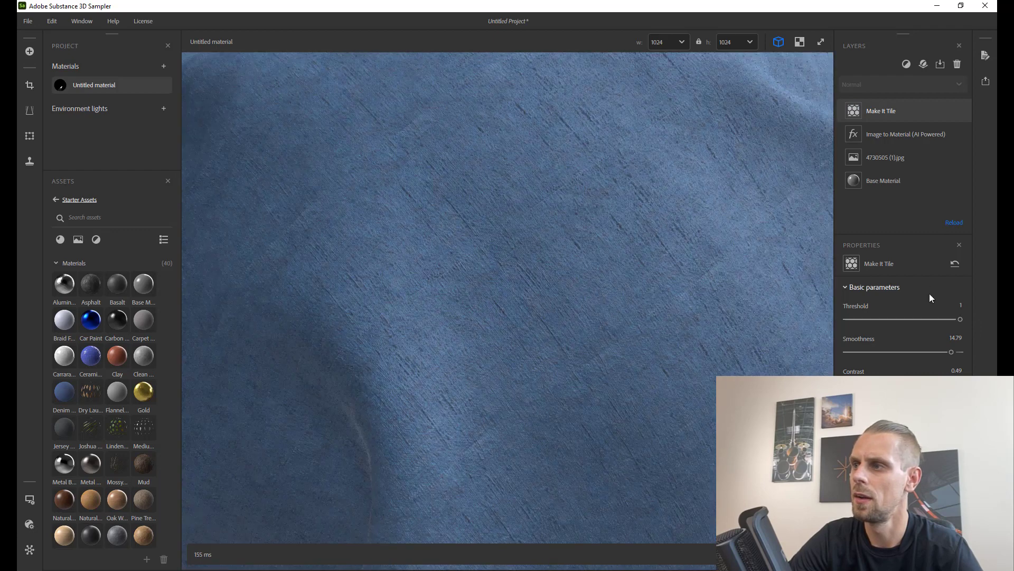
{"action": "left_click_drag", "start_coordinate": [961, 319], "coordinate": [929, 319]}
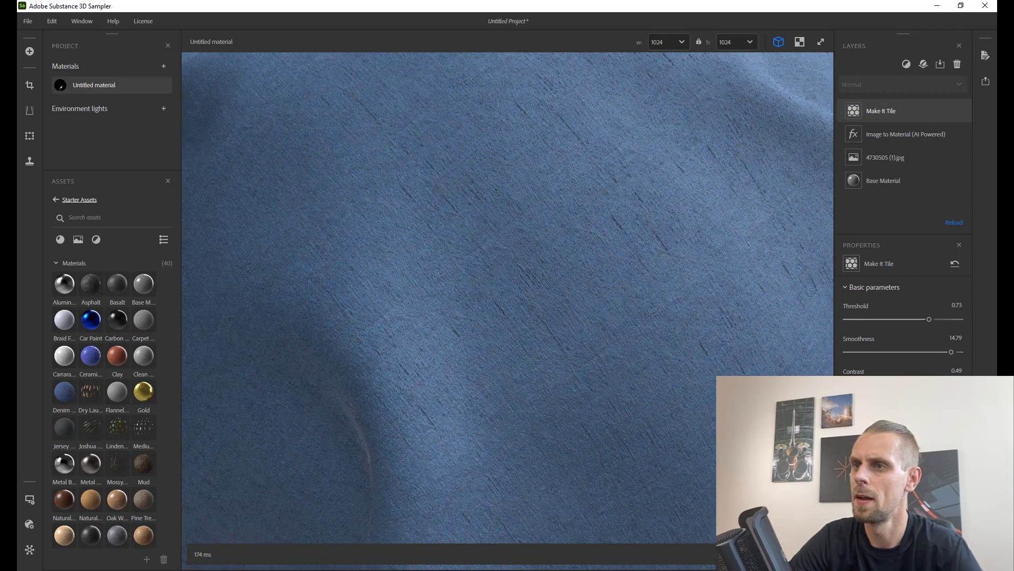
- Set the Make It Tile threshold to 0.84 and smoothness to 9.74
{"action": "scroll", "coordinate": [690, 388], "scroll_direction": "down", "scroll_amount": 5}
{"action": "left_click_drag", "start_coordinate": [690, 389], "coordinate": [491, 343]}
{"action": "scroll", "coordinate": [525, 292], "scroll_direction": "up", "scroll_amount": 6}
{"action": "scroll", "coordinate": [558, 305], "scroll_direction": "down", "scroll_amount": 5}
{"action": "scroll", "coordinate": [558, 305], "scroll_direction": "up", "scroll_amount": 4}
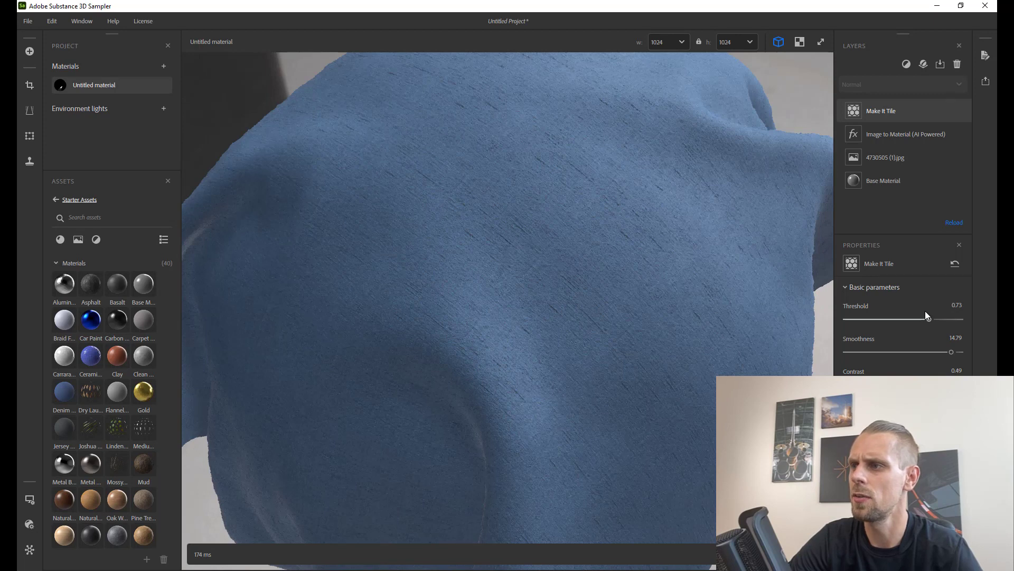
{"action": "left_click_drag", "start_coordinate": [927, 318], "coordinate": [915, 351]}
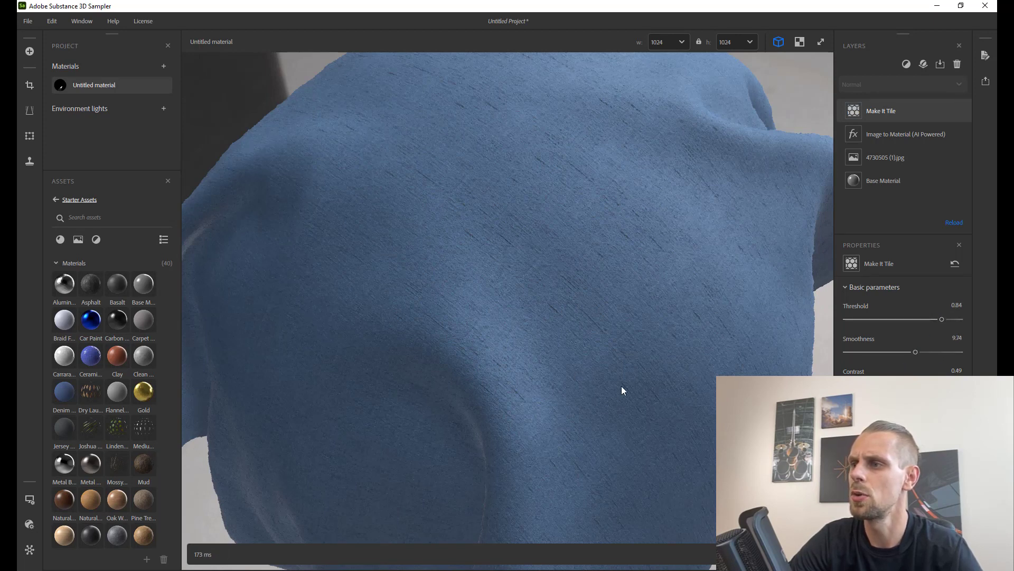
- Add a Color Variation filter on top of the Make It Tile layer
{"action": "scroll", "coordinate": [620, 395], "scroll_direction": "down", "scroll_amount": 4}
{"action": "scroll", "coordinate": [533, 360], "scroll_direction": "up", "scroll_amount": 6}
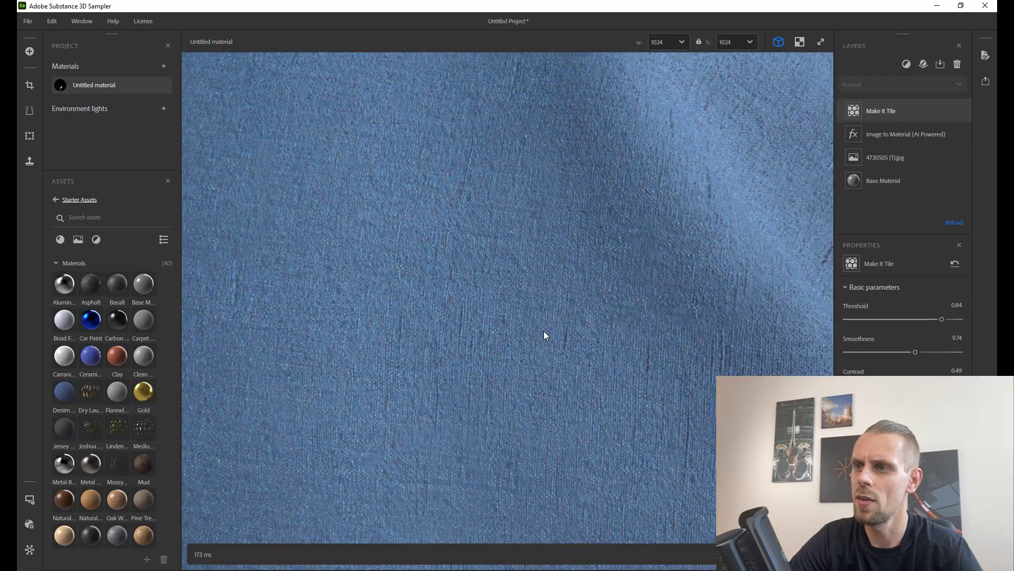
{"action": "left_click_drag", "start_coordinate": [543, 331], "coordinate": [586, 244]}
{"action": "scroll", "coordinate": [544, 328], "scroll_direction": "down", "scroll_amount": 5}
{"action": "scroll", "coordinate": [589, 304], "scroll_direction": "up", "scroll_amount": 5}
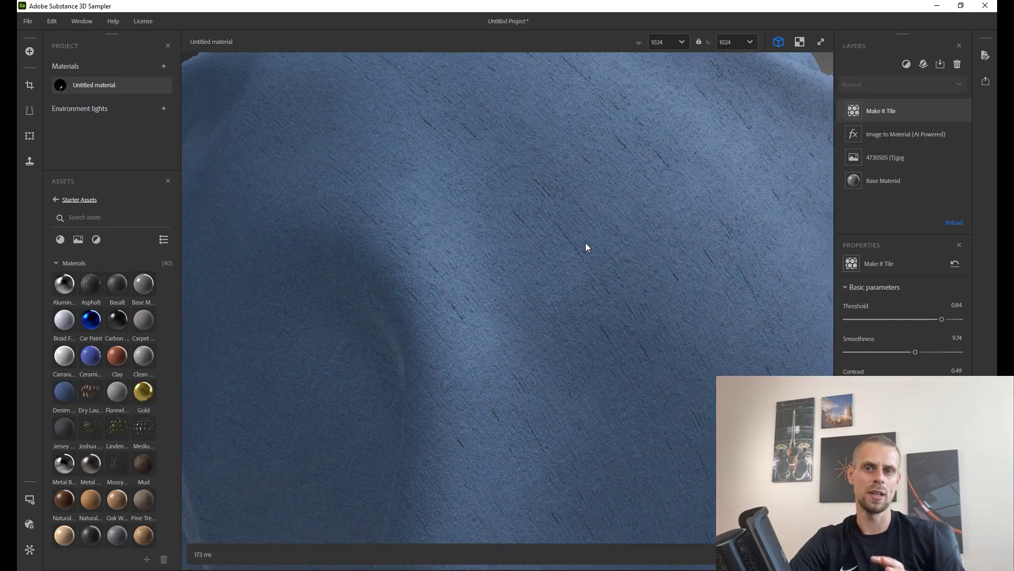
{"action": "scroll", "coordinate": [616, 293], "scroll_direction": "down", "scroll_amount": 5}
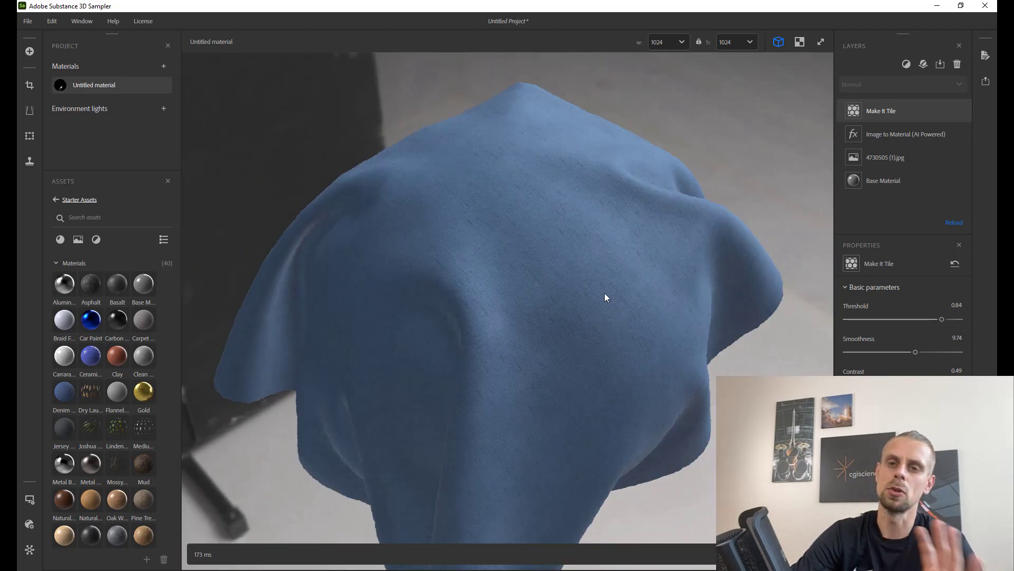
{"action": "left_click", "coordinate": [907, 64]}
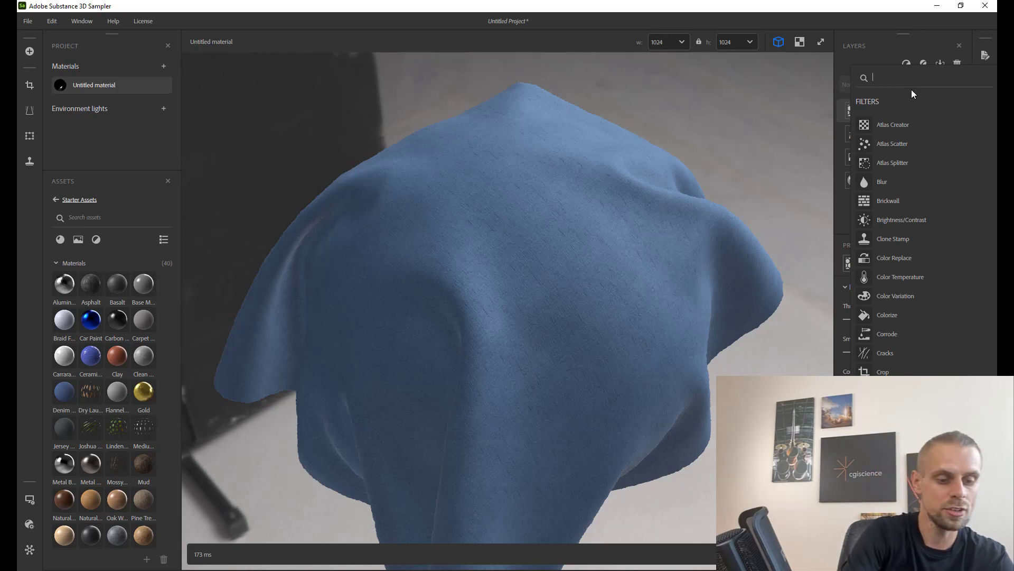
{"action": "type", "text": "colo"}
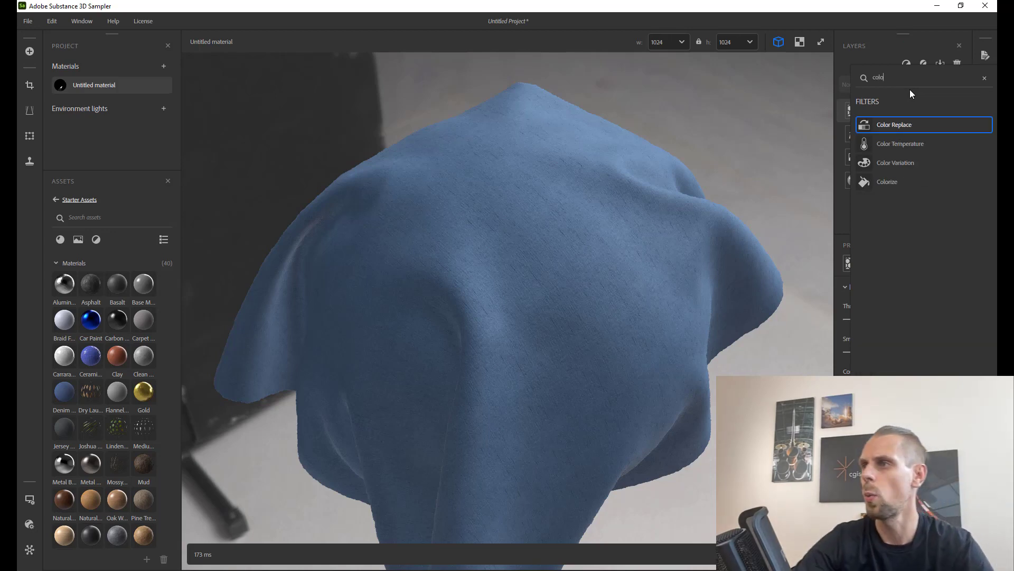
{"action": "left_click", "coordinate": [890, 161]}
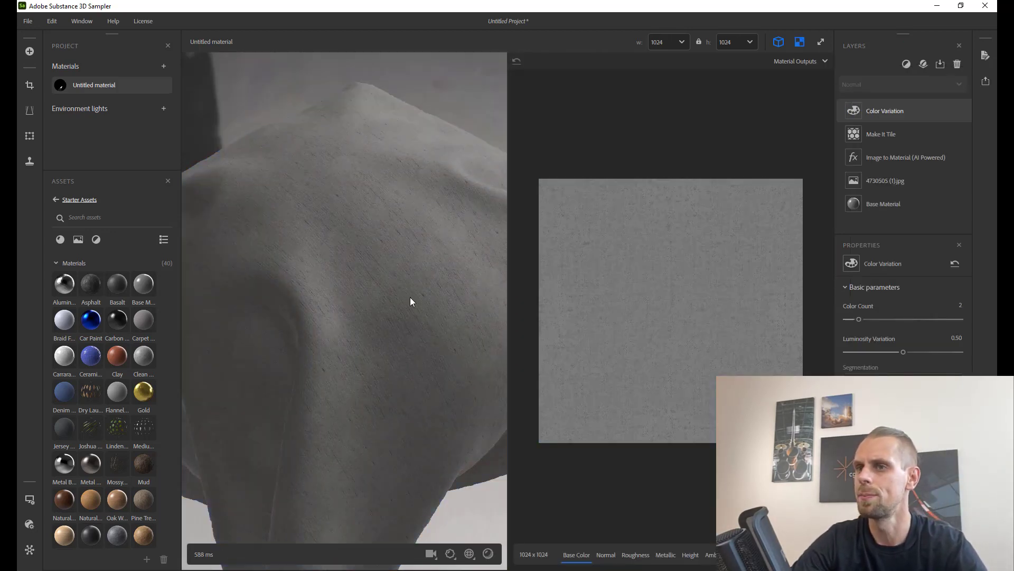
- Set the first Color Variation color to red and the second to dark red #550000
{"action": "left_click_drag", "start_coordinate": [410, 297], "coordinate": [426, 286]}
{"action": "left_click", "coordinate": [903, 418]}
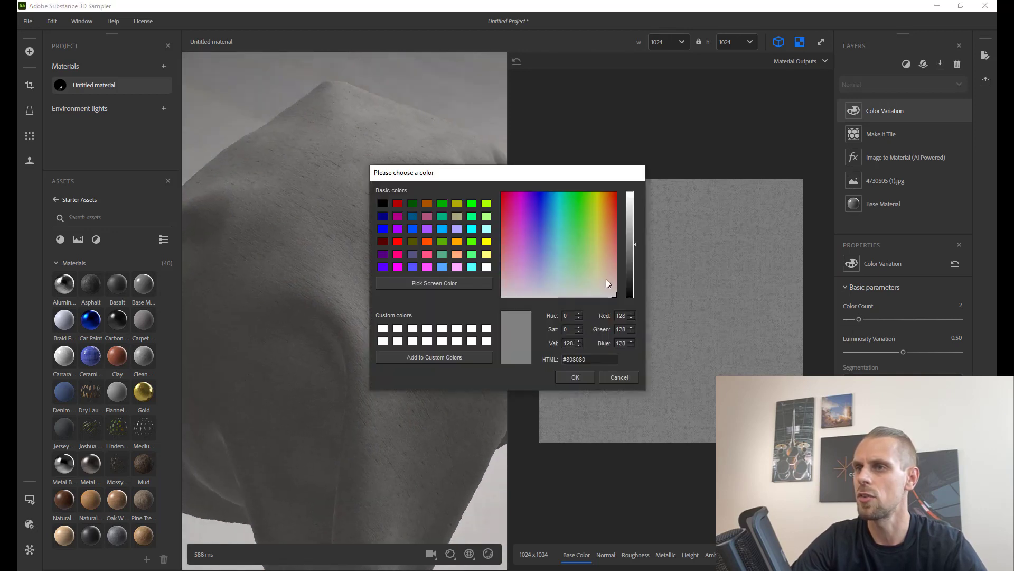
{"action": "left_click", "coordinate": [398, 203]}
{"action": "left_click", "coordinate": [575, 376]}
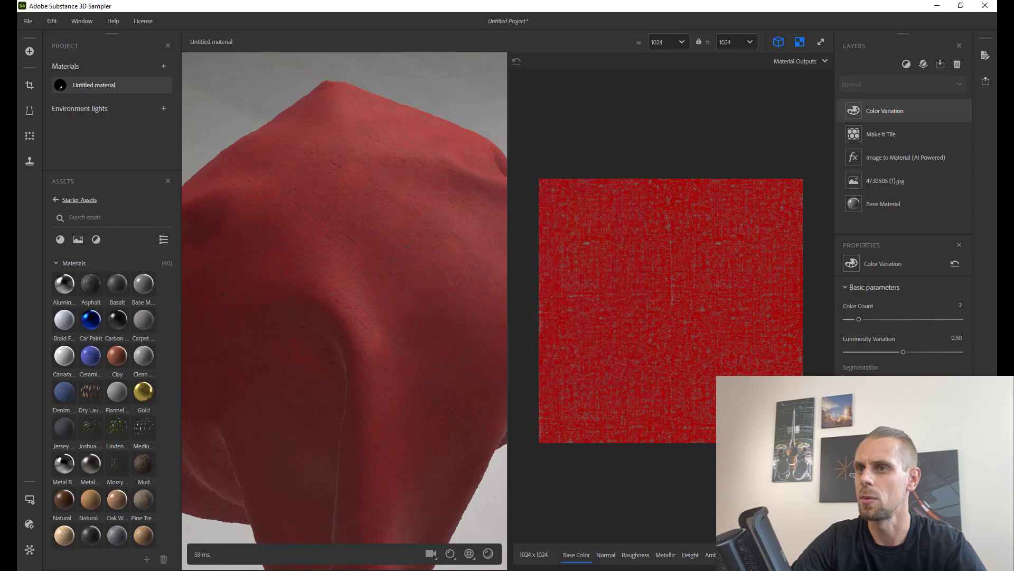
{"action": "left_click", "coordinate": [930, 417]}
{"action": "left_click", "coordinate": [383, 242]}
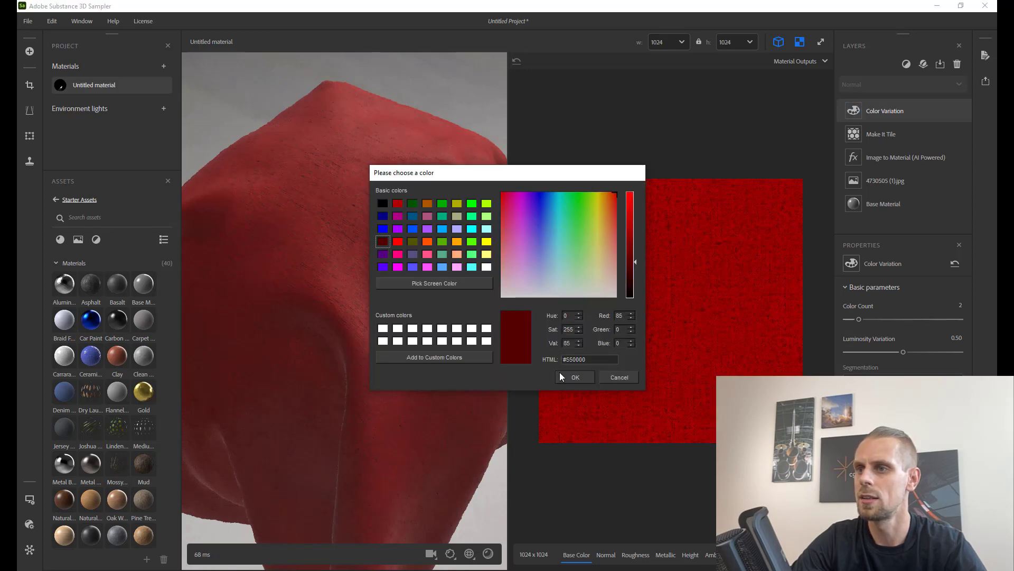
{"action": "left_click", "coordinate": [576, 376]}
- Hide the 2D view and examine the recolored weave on the draped cloth from several angles and distances
{"action": "left_click_drag", "start_coordinate": [379, 312], "coordinate": [462, 245]}
{"action": "scroll", "coordinate": [422, 259], "scroll_direction": "up", "scroll_amount": 5}
{"action": "scroll", "coordinate": [409, 271], "scroll_direction": "down", "scroll_amount": 5}
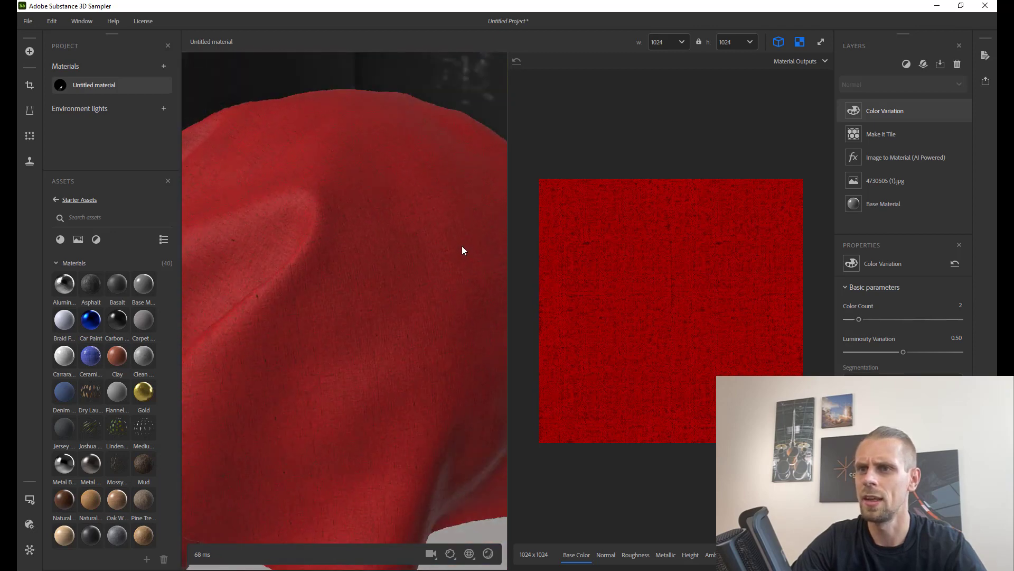
{"action": "scroll", "coordinate": [383, 262], "scroll_direction": "up", "scroll_amount": 4}
{"action": "left_click_drag", "start_coordinate": [383, 262], "coordinate": [466, 288]}
{"action": "scroll", "coordinate": [420, 268], "scroll_direction": "up", "scroll_amount": 3}
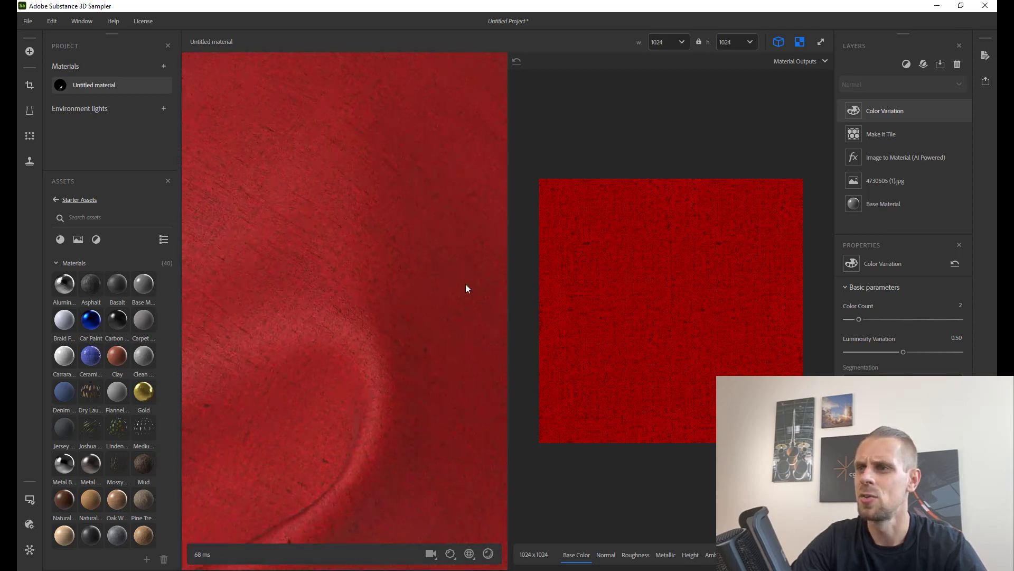
{"action": "left_click", "coordinate": [800, 42]}
{"action": "scroll", "coordinate": [470, 296], "scroll_direction": "down", "scroll_amount": 5}
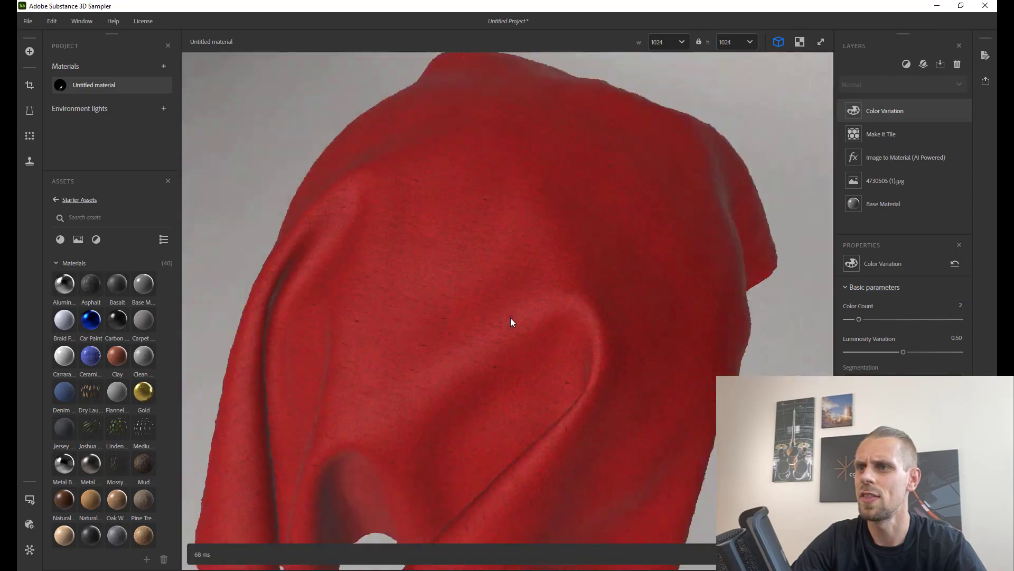
{"action": "left_click_drag", "start_coordinate": [511, 318], "coordinate": [689, 309]}
{"action": "scroll", "coordinate": [596, 302], "scroll_direction": "up", "scroll_amount": 10}
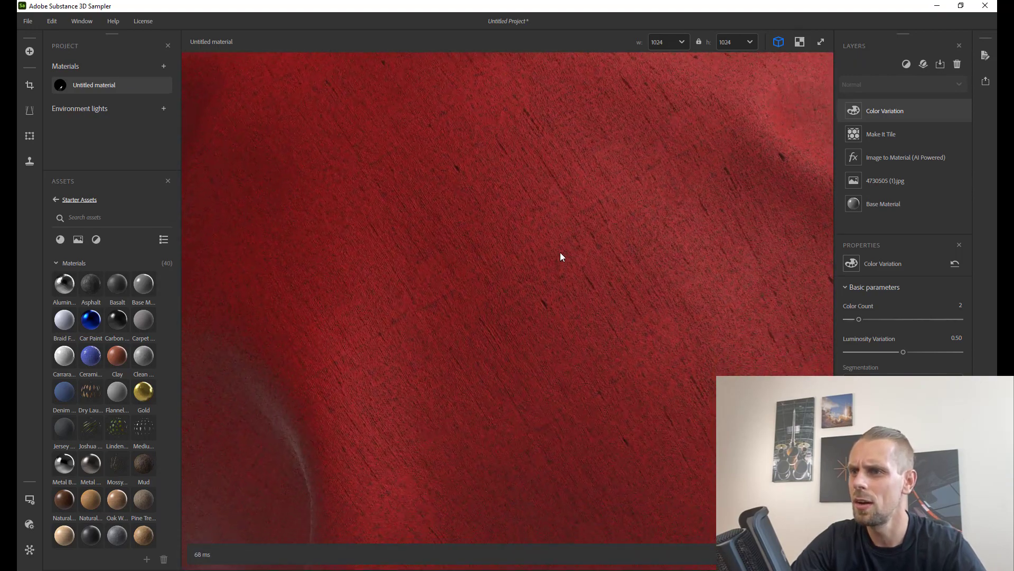
{"action": "scroll", "coordinate": [539, 267], "scroll_direction": "up", "scroll_amount": 3}
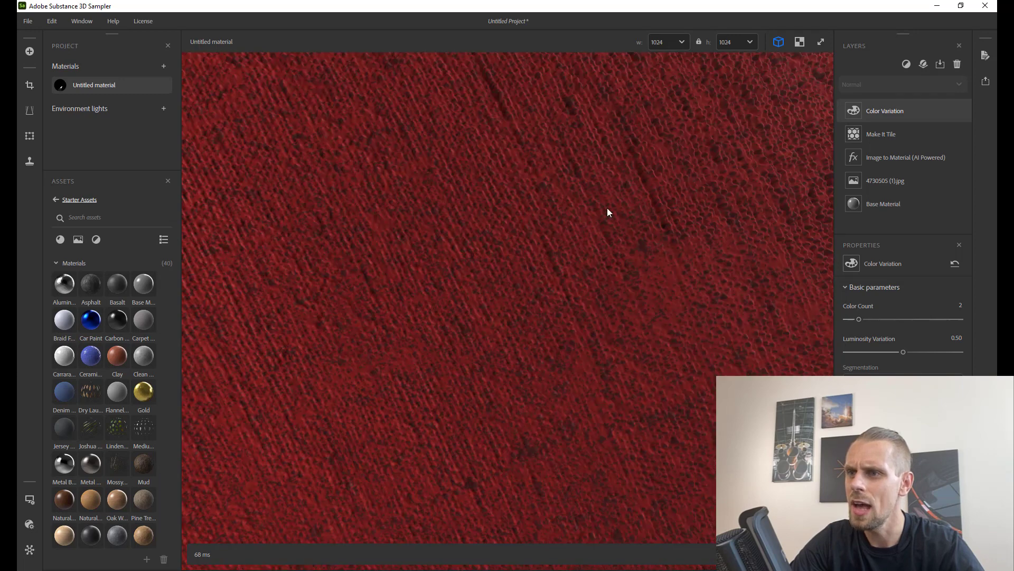
{"action": "scroll", "coordinate": [518, 321], "scroll_direction": "down", "scroll_amount": 6}
{"action": "left_click_drag", "start_coordinate": [528, 329], "coordinate": [650, 288]}
{"action": "left_click_drag", "start_coordinate": [554, 335], "coordinate": [782, 417]}
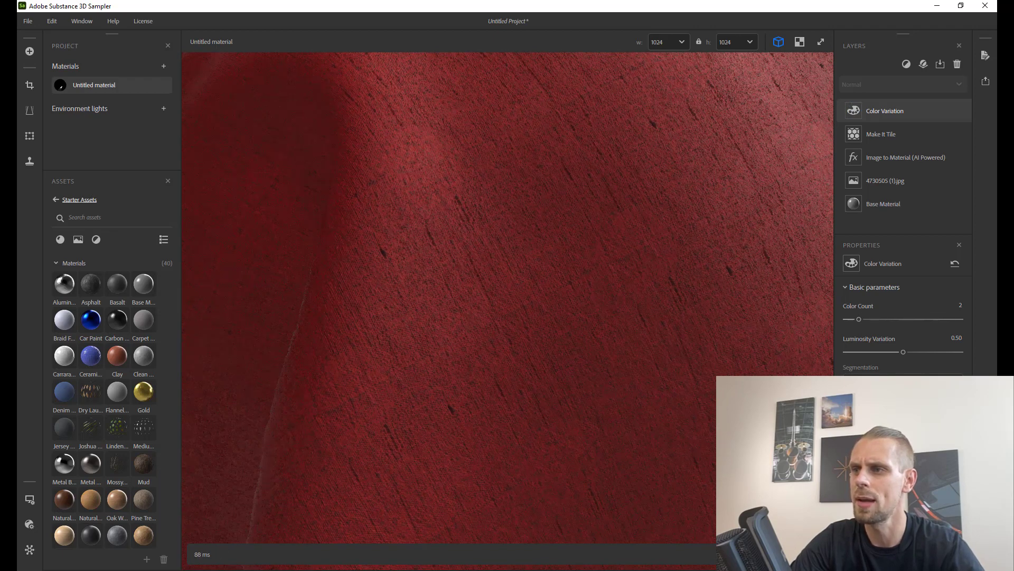
- Add a Quilt Stitch filter on top of the Color Variation layer
{"action": "scroll", "coordinate": [507, 310], "scroll_direction": "down", "scroll_amount": 5}
{"action": "left_click_drag", "start_coordinate": [648, 340], "coordinate": [574, 273]}
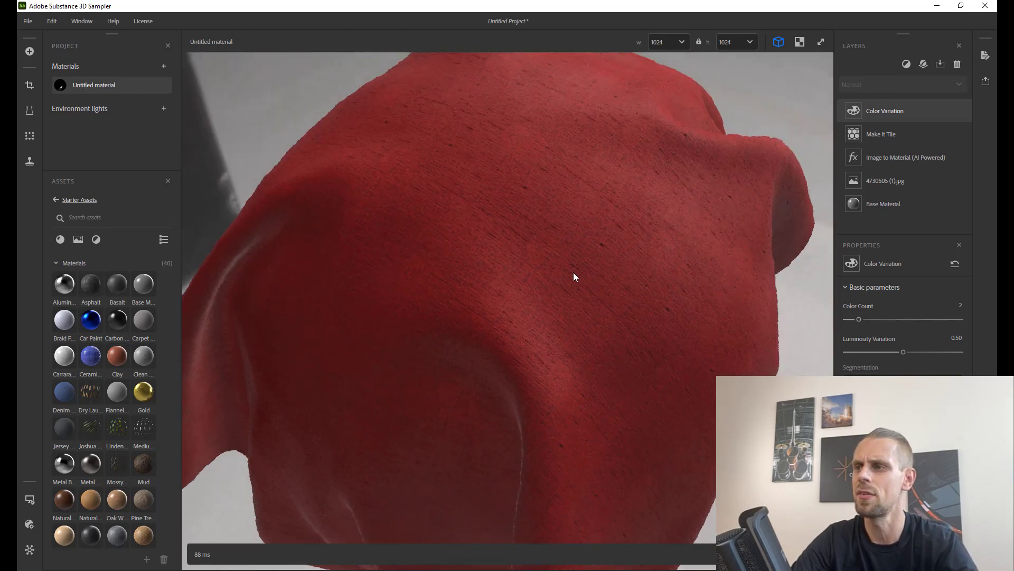
{"action": "scroll", "coordinate": [567, 274], "scroll_direction": "up", "scroll_amount": 6}
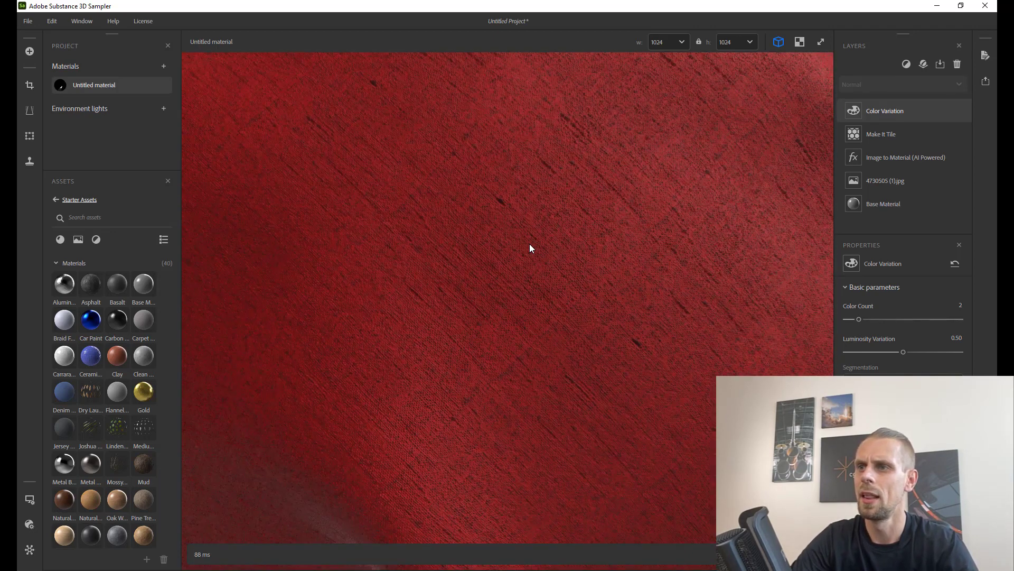
{"action": "scroll", "coordinate": [530, 247], "scroll_direction": "down", "scroll_amount": 5}
{"action": "left_click_drag", "start_coordinate": [534, 247], "coordinate": [581, 265]}
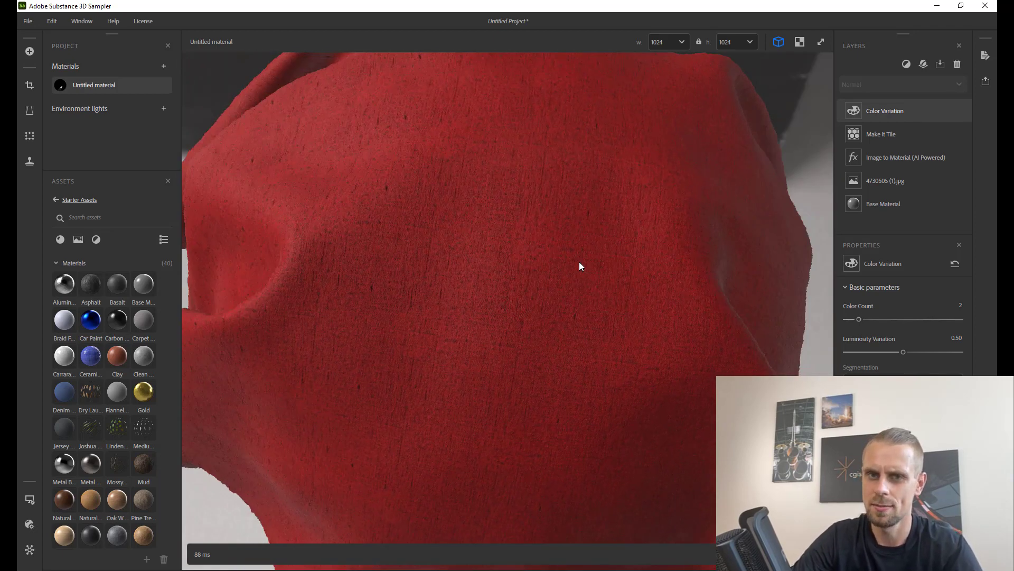
{"action": "left_click", "coordinate": [909, 69]}
{"action": "type", "text": "st"}
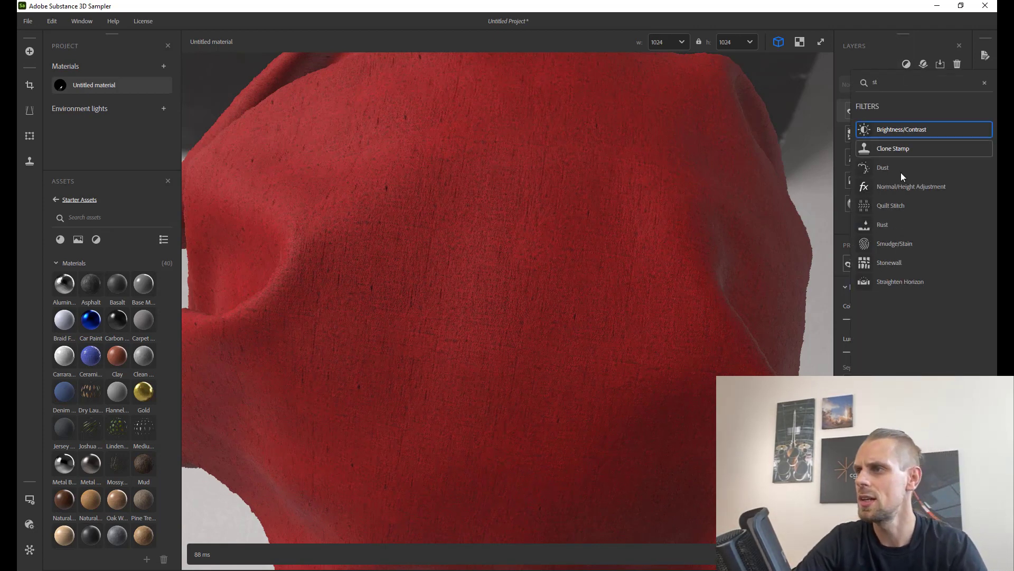
{"action": "left_click", "coordinate": [907, 209]}
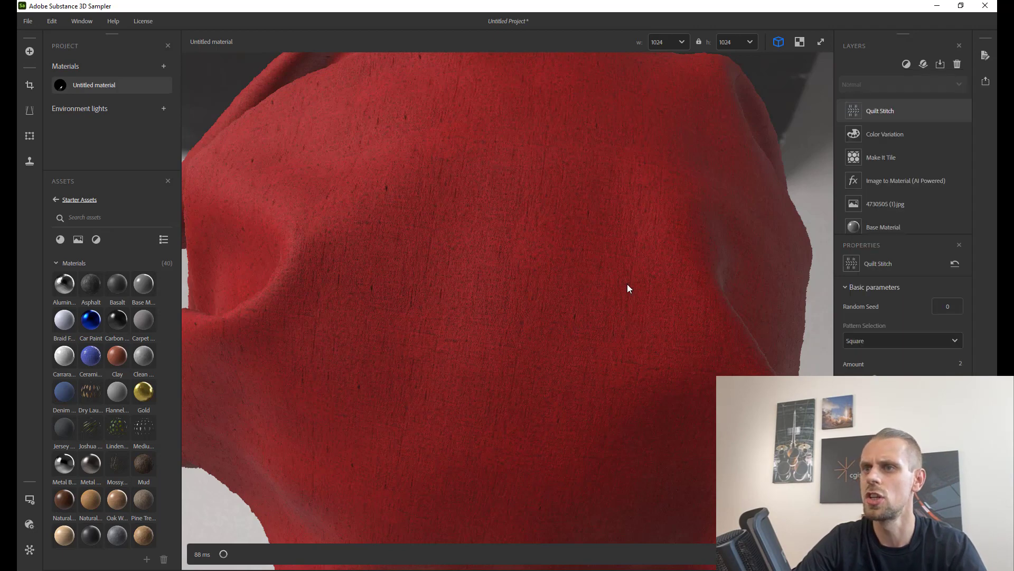
- Set the Quilt Stitch pattern selection to Line and check the seams across the draped cloth
{"action": "scroll", "coordinate": [640, 276], "scroll_direction": "down", "scroll_amount": 5}
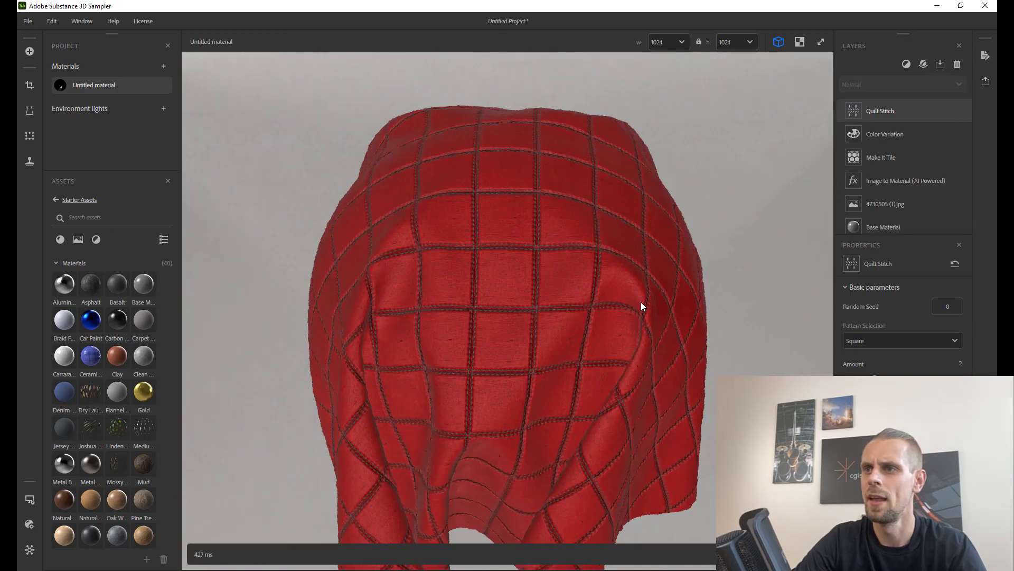
{"action": "left_click_drag", "start_coordinate": [641, 306], "coordinate": [531, 304]}
{"action": "scroll", "coordinate": [547, 310], "scroll_direction": "up", "scroll_amount": 5}
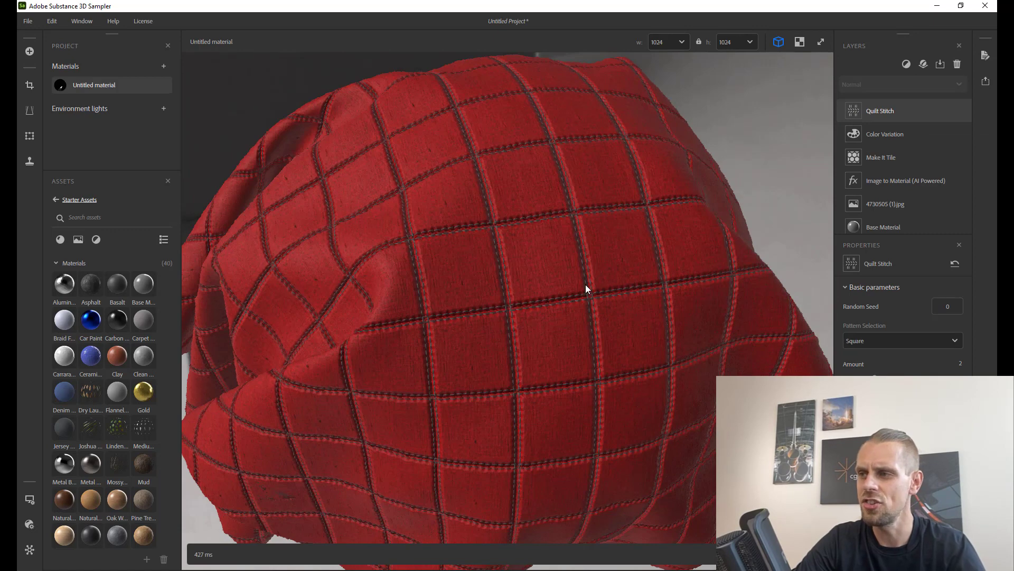
{"action": "left_click", "coordinate": [892, 344]}
{"action": "left_click", "coordinate": [884, 363]}
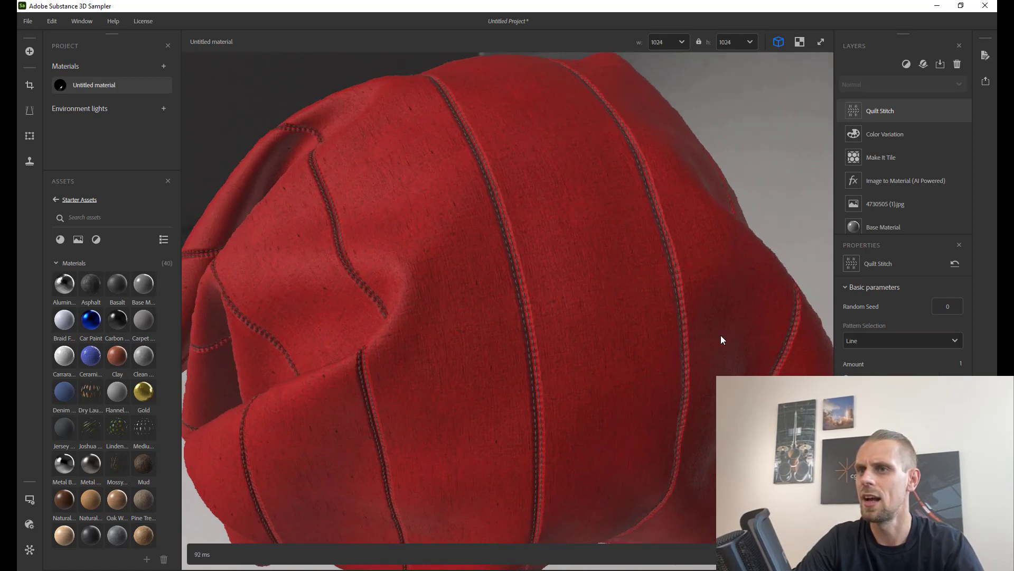
{"action": "mouse_move", "coordinate": [721, 335]}
{"action": "left_mouse_down"}
{"action": "mouse_move", "coordinate": [624, 331]}
{"action": "mouse_move", "coordinate": [718, 340]}
{"action": "left_mouse_up"}
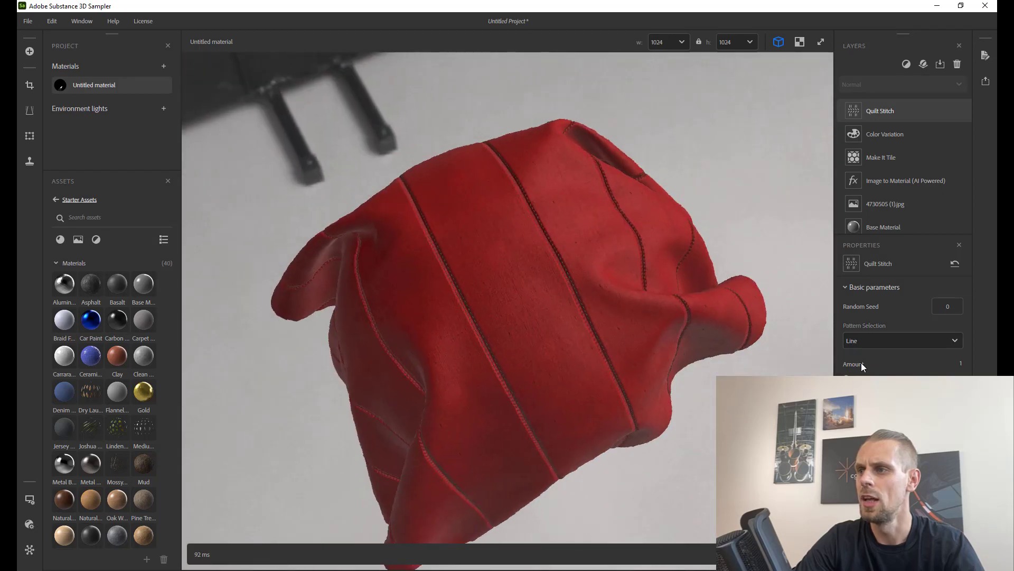
{"action": "left_click_drag", "start_coordinate": [822, 356], "coordinate": [692, 320]}
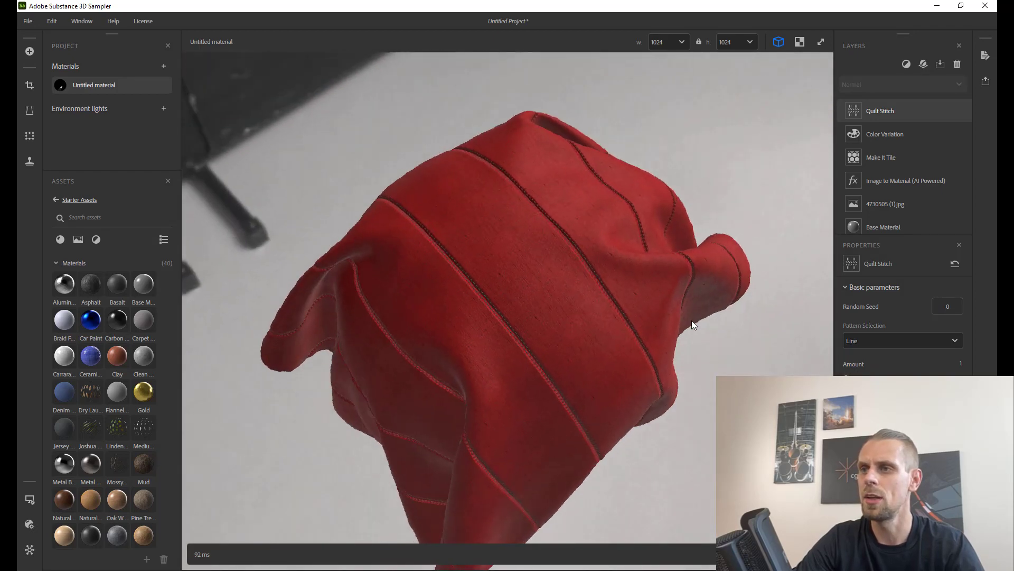
- Show the 2D view beside the 3D view and examine a stitched seam up close
{"action": "left_click", "coordinate": [800, 42]}
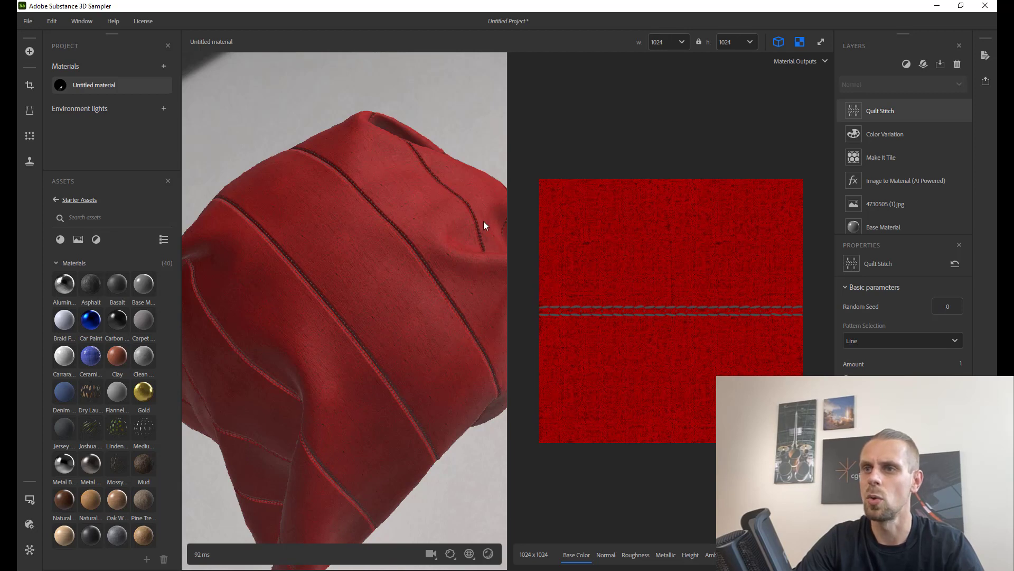
{"action": "left_click_drag", "start_coordinate": [482, 226], "coordinate": [263, 187]}
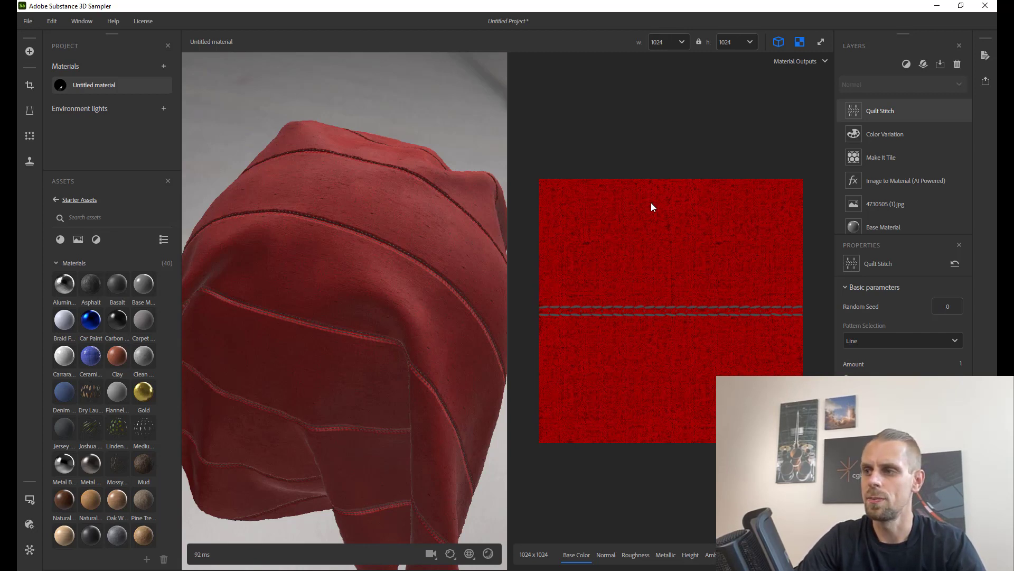
{"action": "scroll", "coordinate": [443, 352], "scroll_direction": "up", "scroll_amount": 10}
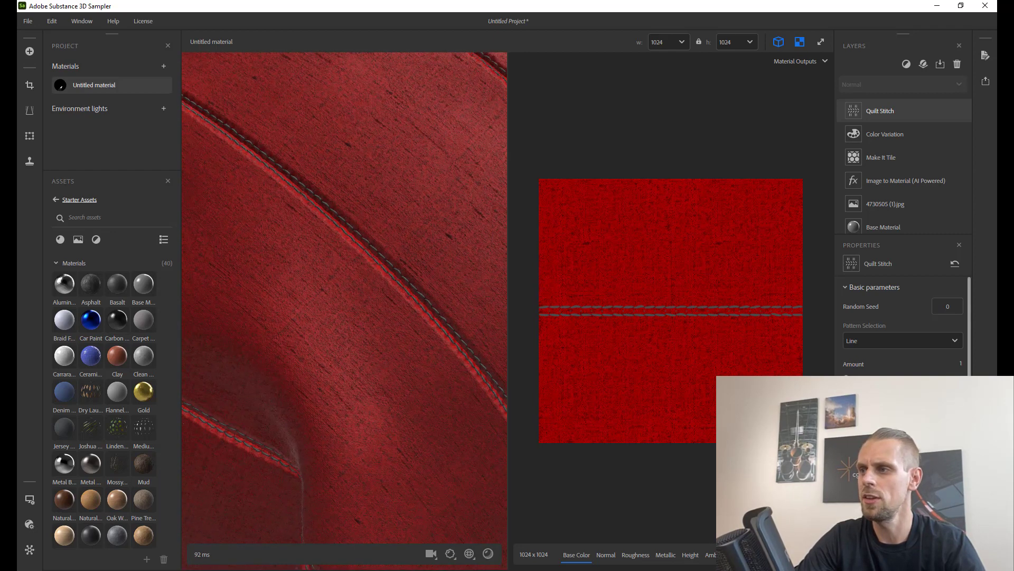
- Reduce the depth of the Quilt Stitch seams and check the result on the whole cloth
{"action": "left_click", "coordinate": [899, 412]}
{"action": "left_click", "coordinate": [898, 412]}
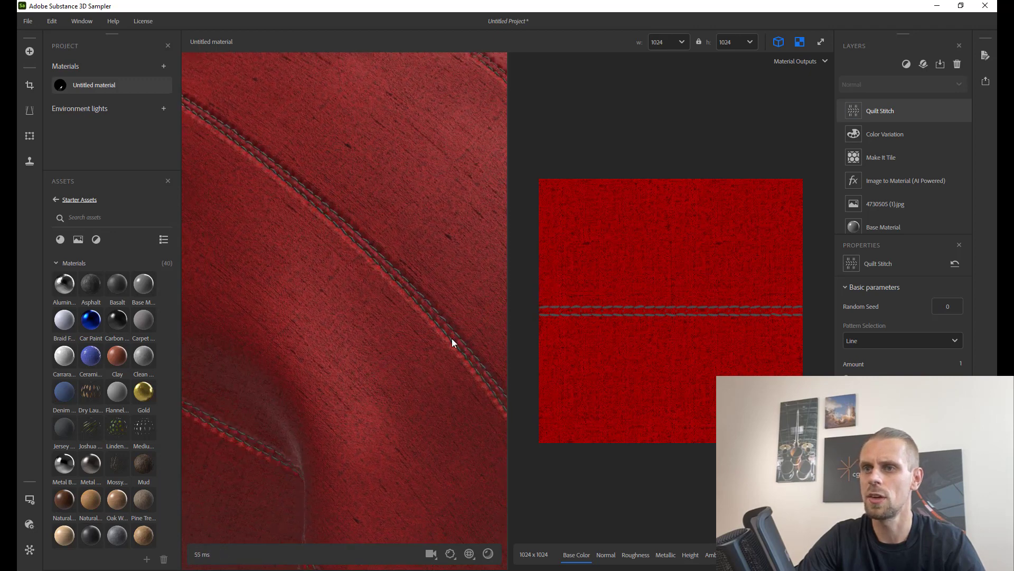
{"action": "left_click_drag", "start_coordinate": [452, 342], "coordinate": [458, 354]}
{"action": "left_click_drag", "start_coordinate": [304, 240], "coordinate": [266, 224]}
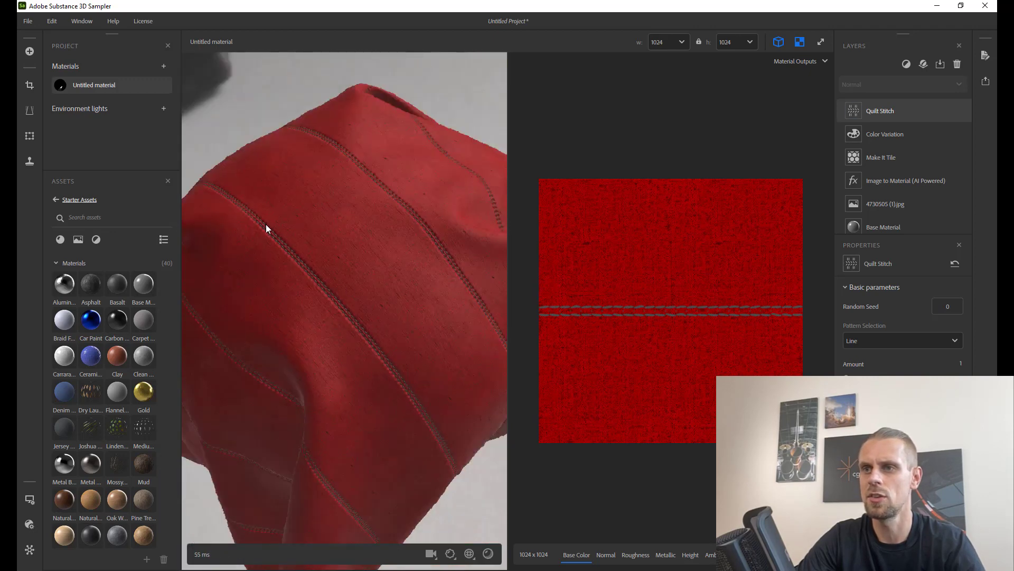
{"action": "left_click_drag", "start_coordinate": [351, 336], "coordinate": [361, 338]}
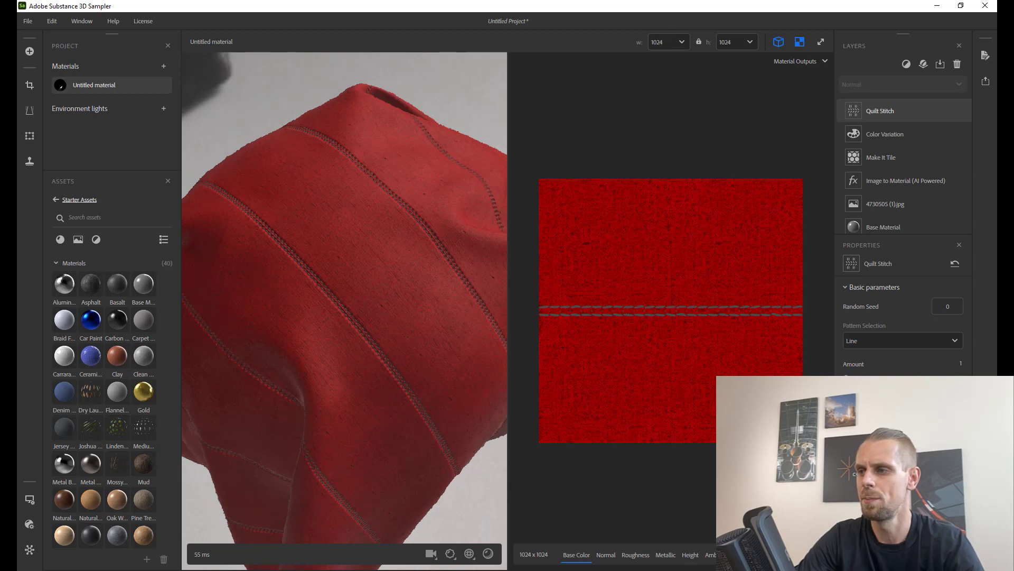
- Change the Quilt Stitch topstitch color to a dark magenta
{"action": "scroll", "coordinate": [904, 322], "scroll_direction": "down", "scroll_amount": 3}
{"action": "scroll", "coordinate": [903, 322], "scroll_direction": "up", "scroll_amount": 2}
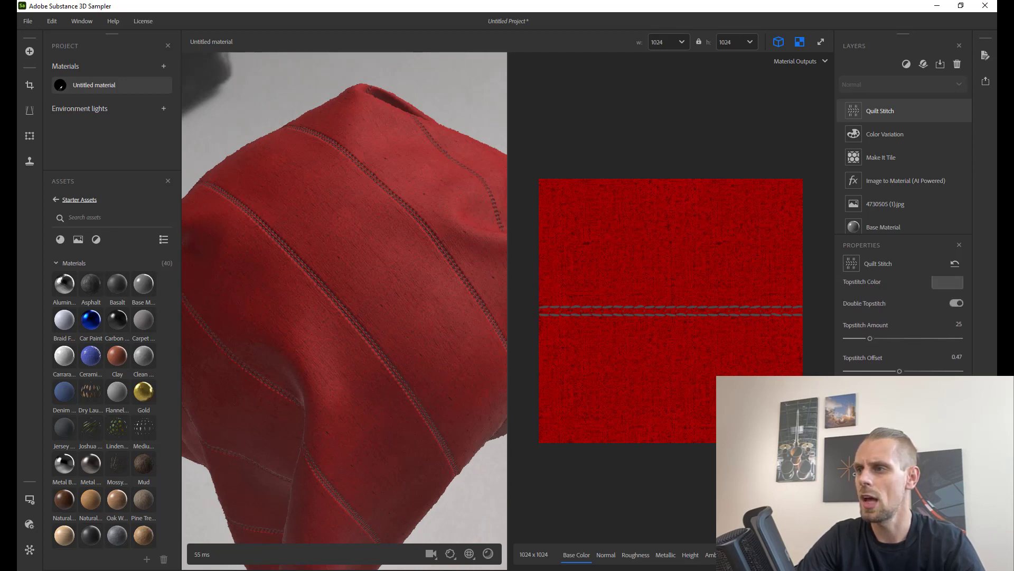
{"action": "left_click", "coordinate": [960, 315]}
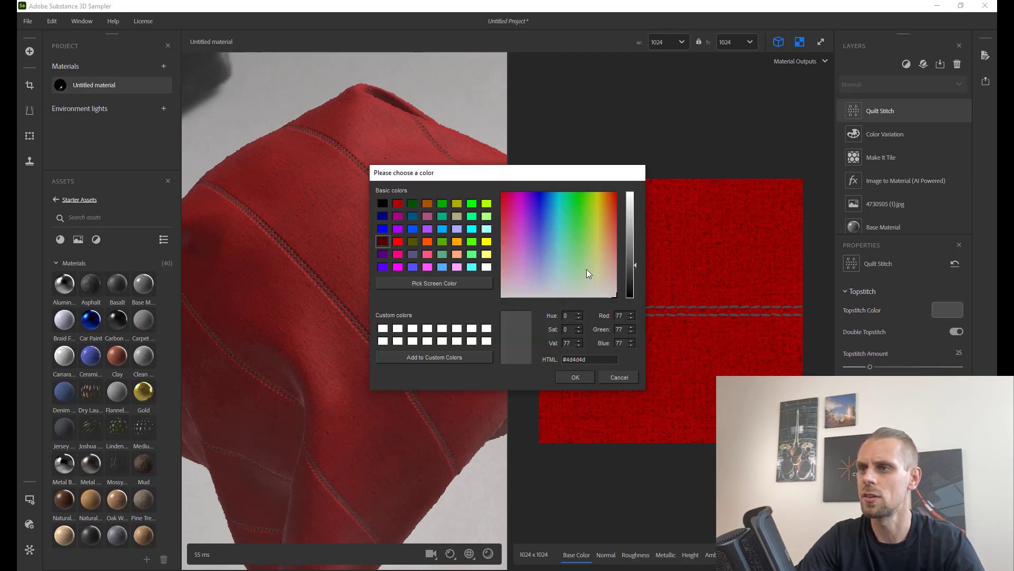
{"action": "left_click_drag", "start_coordinate": [550, 238], "coordinate": [540, 197]}
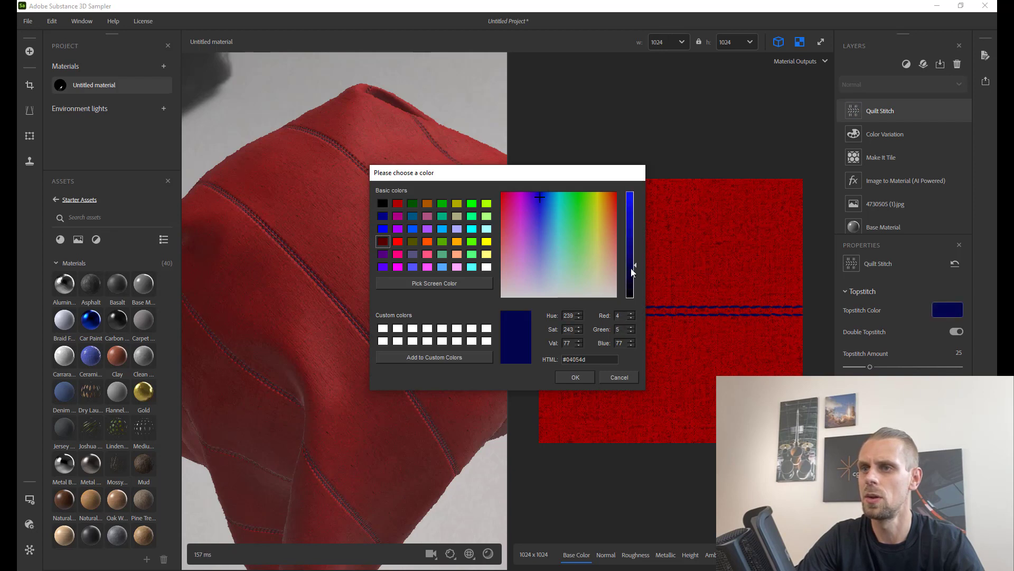
{"action": "left_click_drag", "start_coordinate": [536, 198], "coordinate": [511, 197]}
{"action": "left_click", "coordinate": [580, 374]}
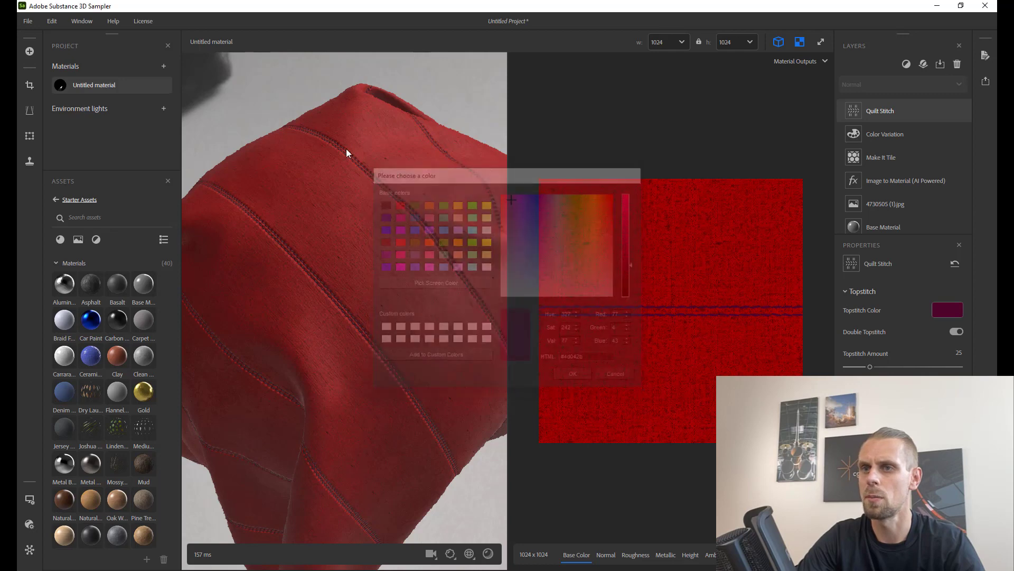
- Examine the recolored stitches on the draped cloth at close and wide distances, and hide the 2D view
{"action": "scroll", "coordinate": [290, 230], "scroll_direction": "up", "scroll_amount": 5}
{"action": "left_click_drag", "start_coordinate": [290, 230], "coordinate": [546, 296]}
{"action": "scroll", "coordinate": [385, 278], "scroll_direction": "down", "scroll_amount": 5}
{"action": "scroll", "coordinate": [367, 296], "scroll_direction": "up", "scroll_amount": 6}
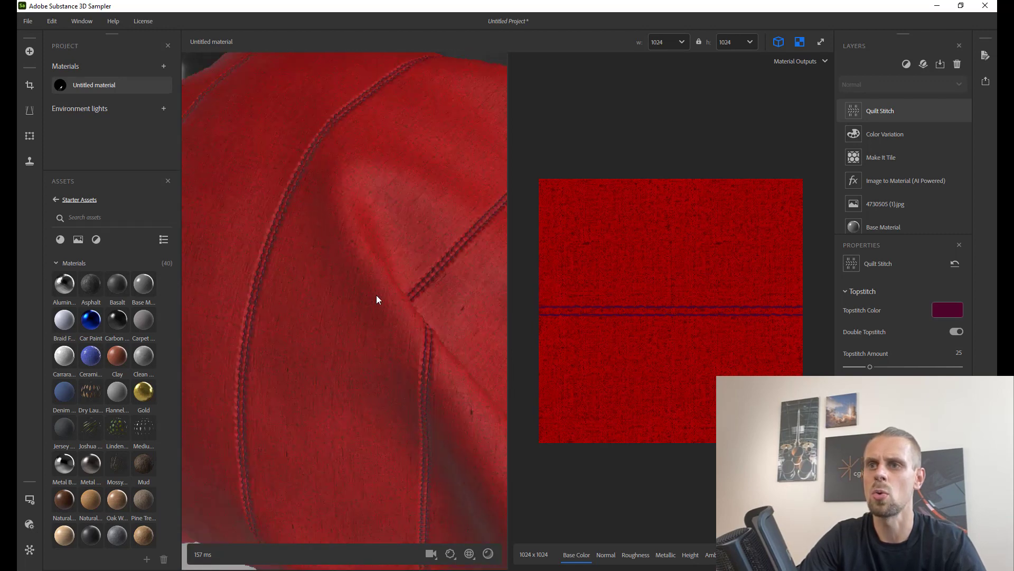
{"action": "left_click", "coordinate": [798, 46]}
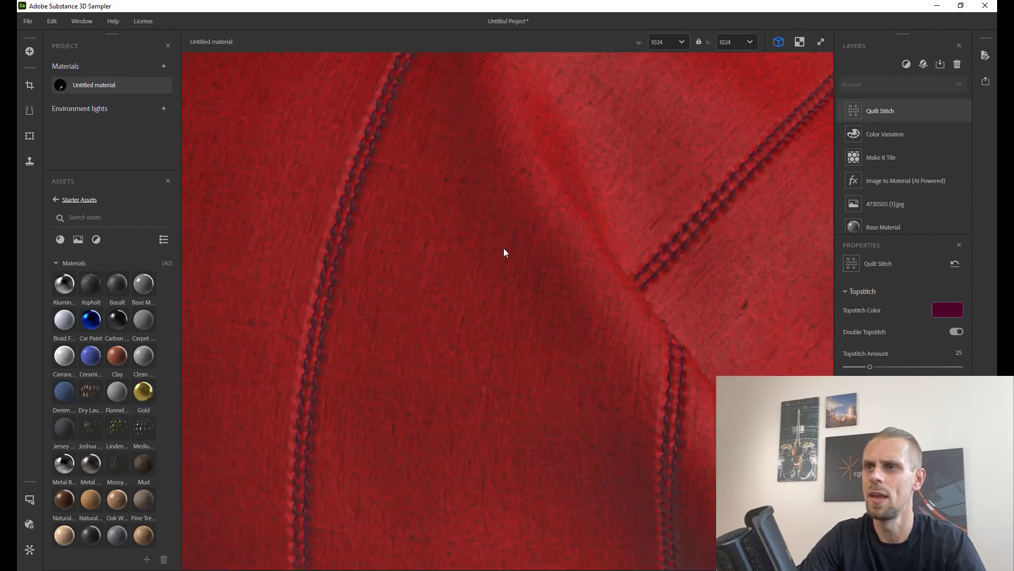
{"action": "scroll", "coordinate": [503, 248], "scroll_direction": "down", "scroll_amount": 5}
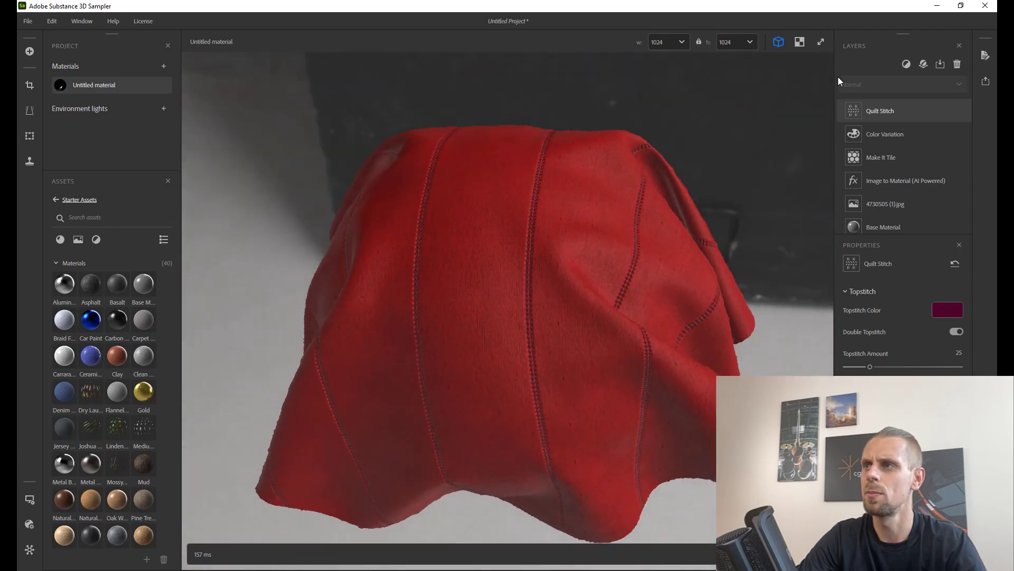
- Maximize the viewport and examine the stitched red fabric on the draped cloth from several angles
{"action": "left_click", "coordinate": [822, 42]}
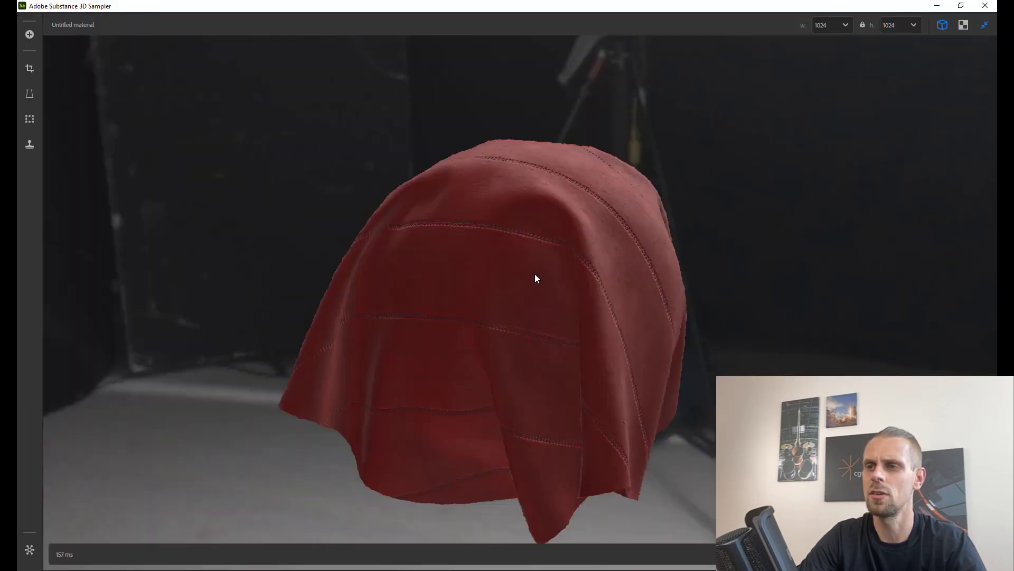
{"action": "left_click_drag", "start_coordinate": [535, 274], "coordinate": [597, 337]}
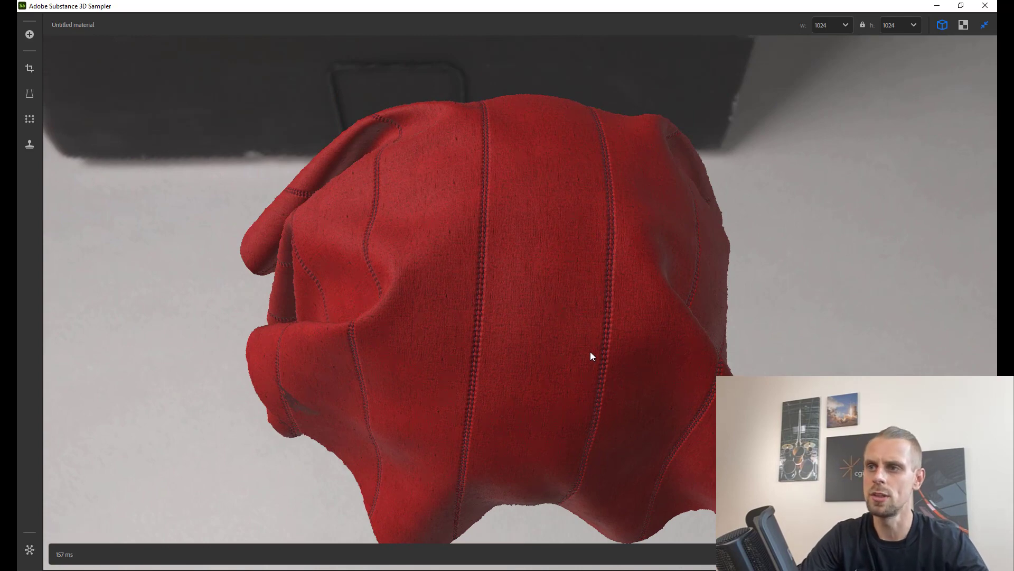
{"action": "left_click_drag", "start_coordinate": [573, 335], "coordinate": [631, 294]}
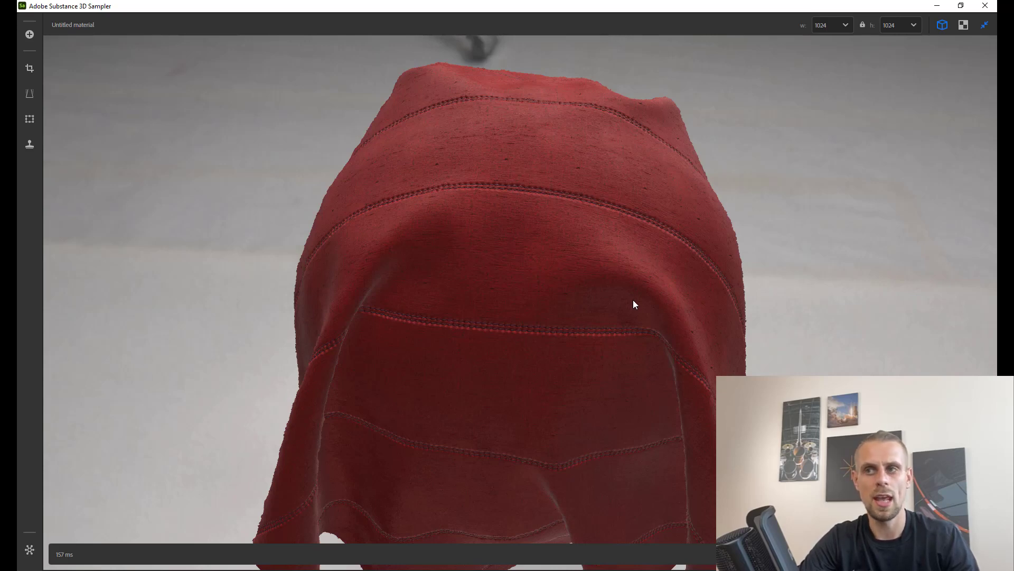
{"action": "mouse_move", "coordinate": [633, 304]}
{"action": "left_mouse_down"}
{"action": "mouse_move", "coordinate": [616, 310]}
{"action": "mouse_move", "coordinate": [630, 313]}
{"action": "left_mouse_up"}
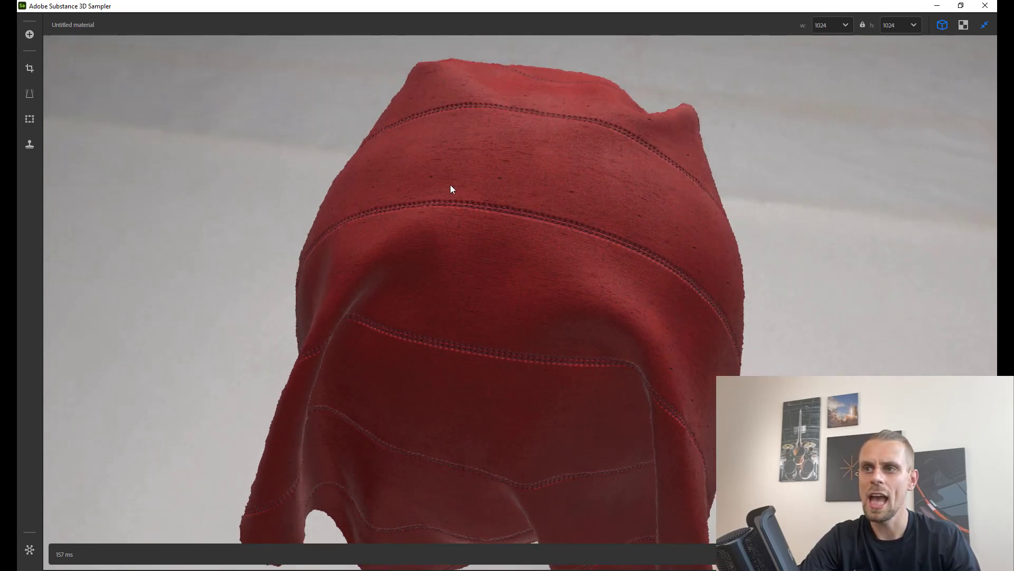